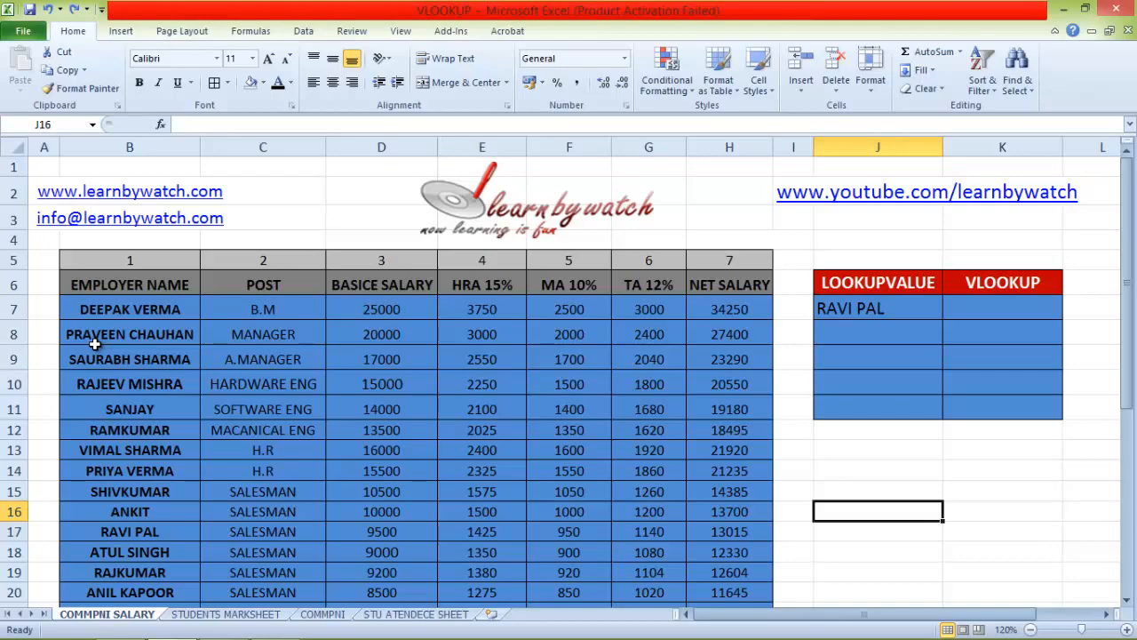
scroll(103, 349, "down", 7)
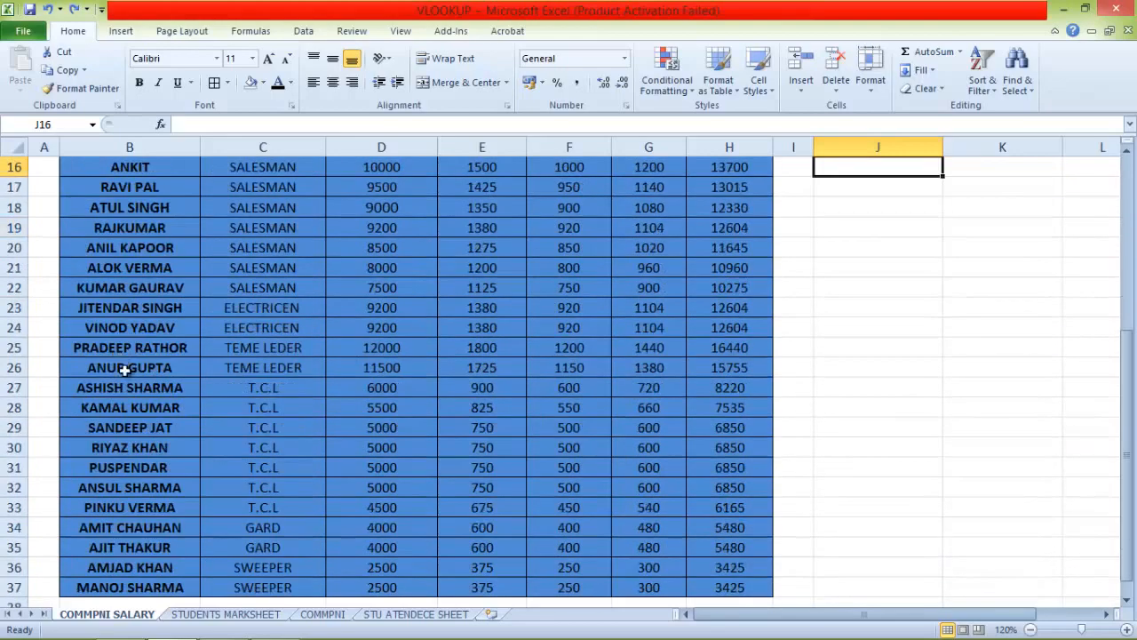
scroll(128, 406, "up", 7)
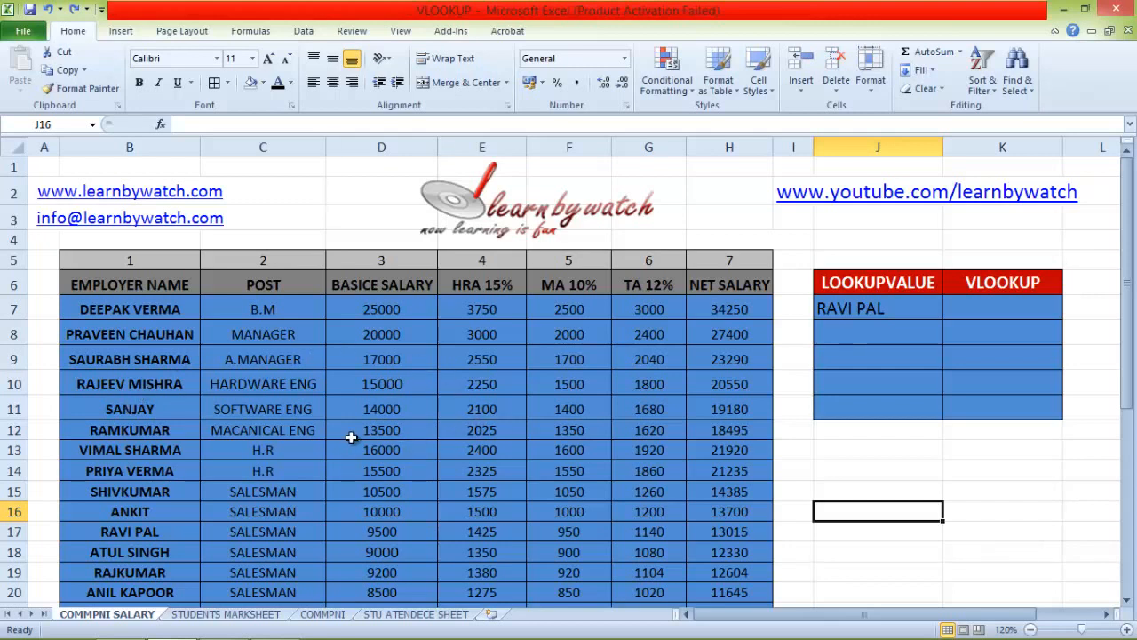
double_click(989, 309)
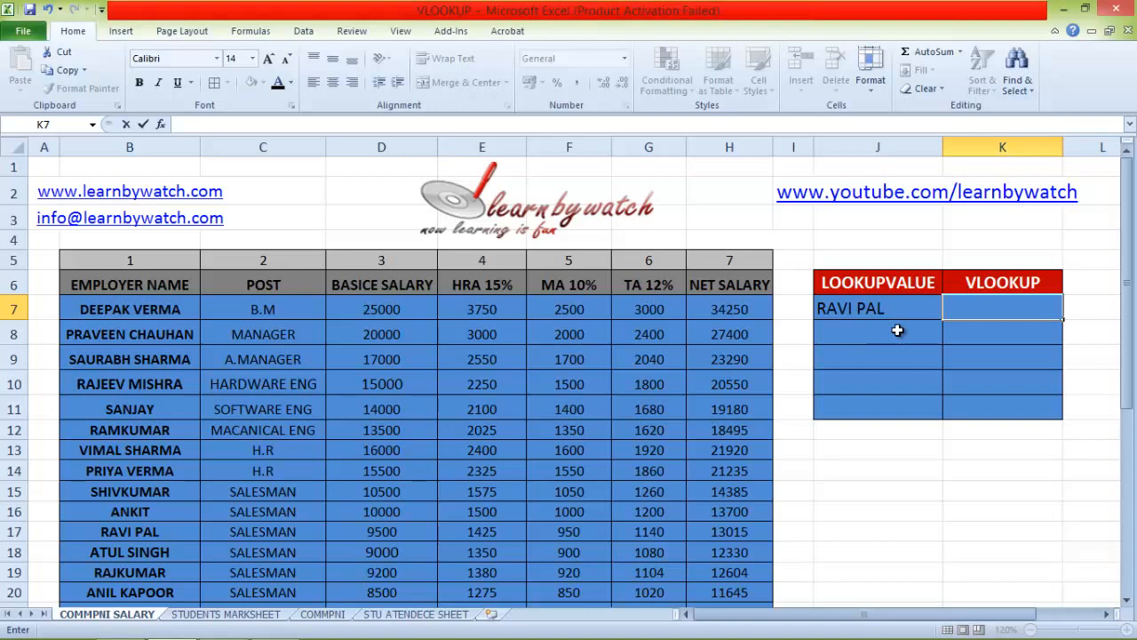
type("=")
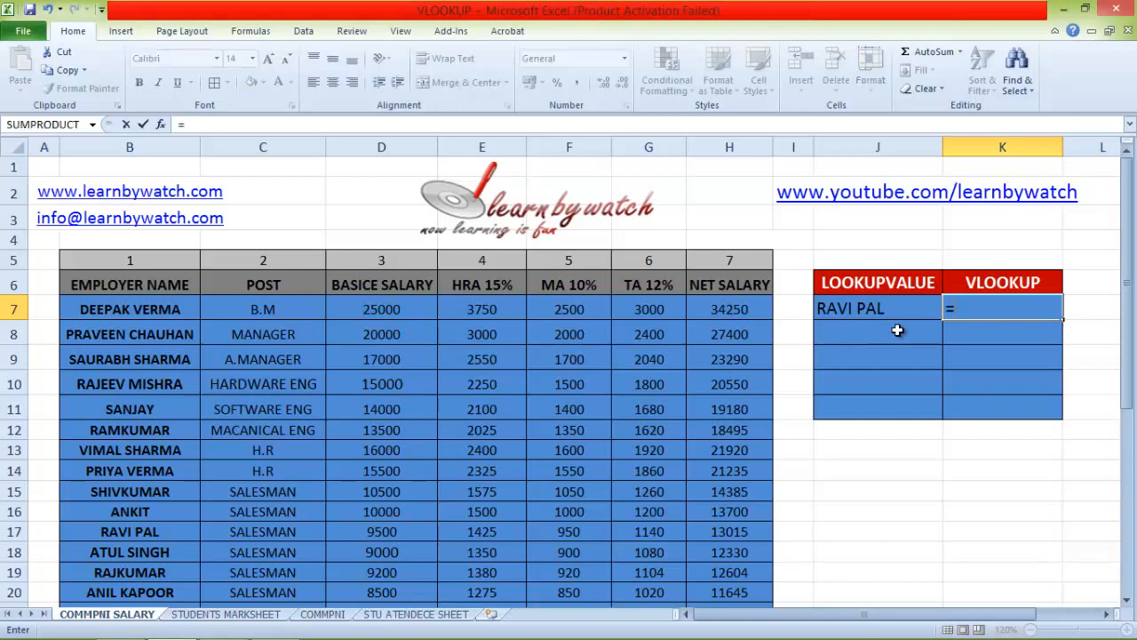
type("V")
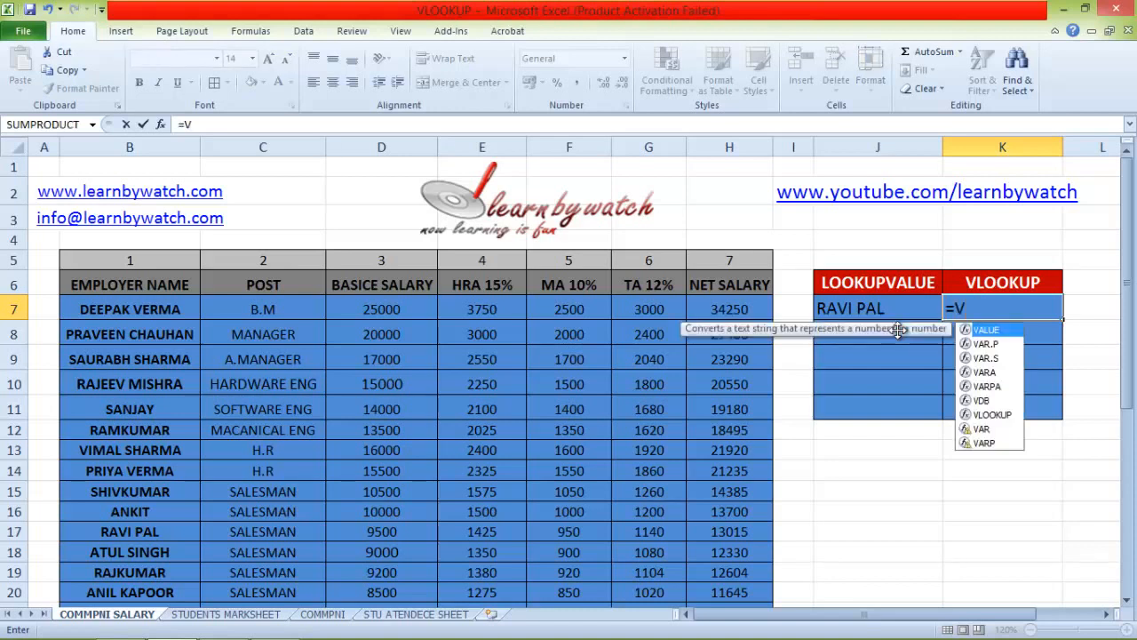
type("LOO")
key("Tab")
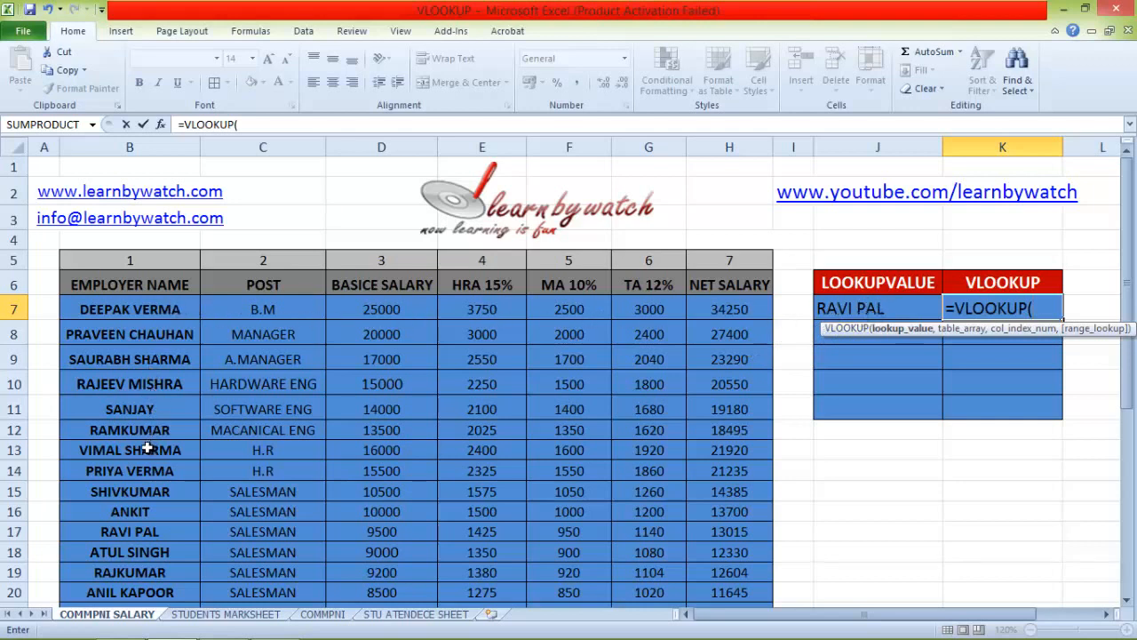
left_click(865, 309)
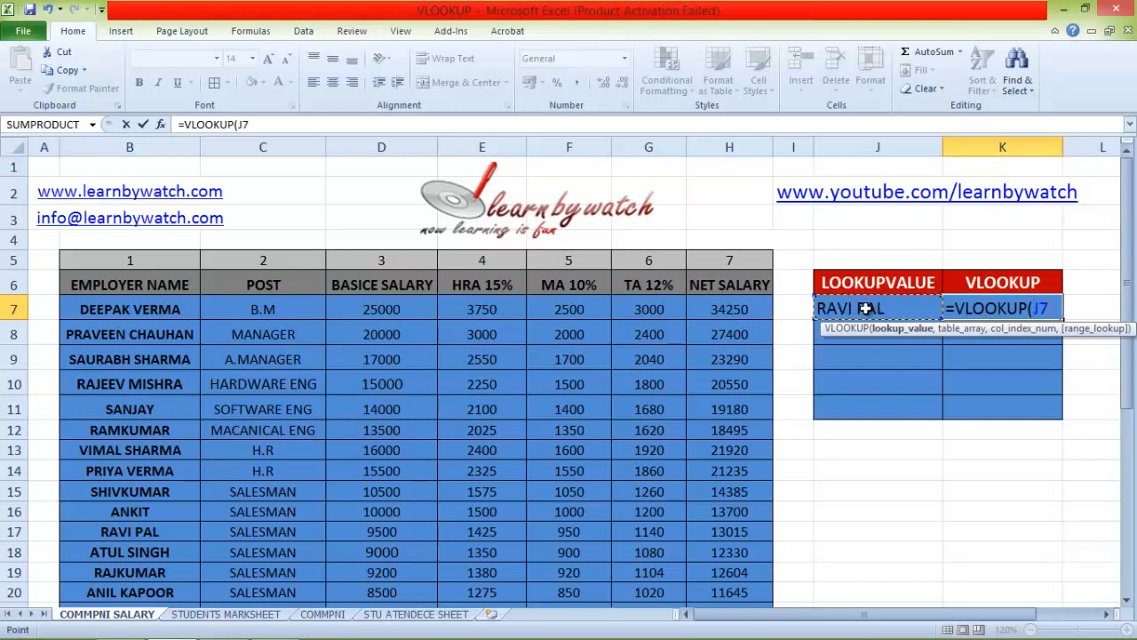
type(",")
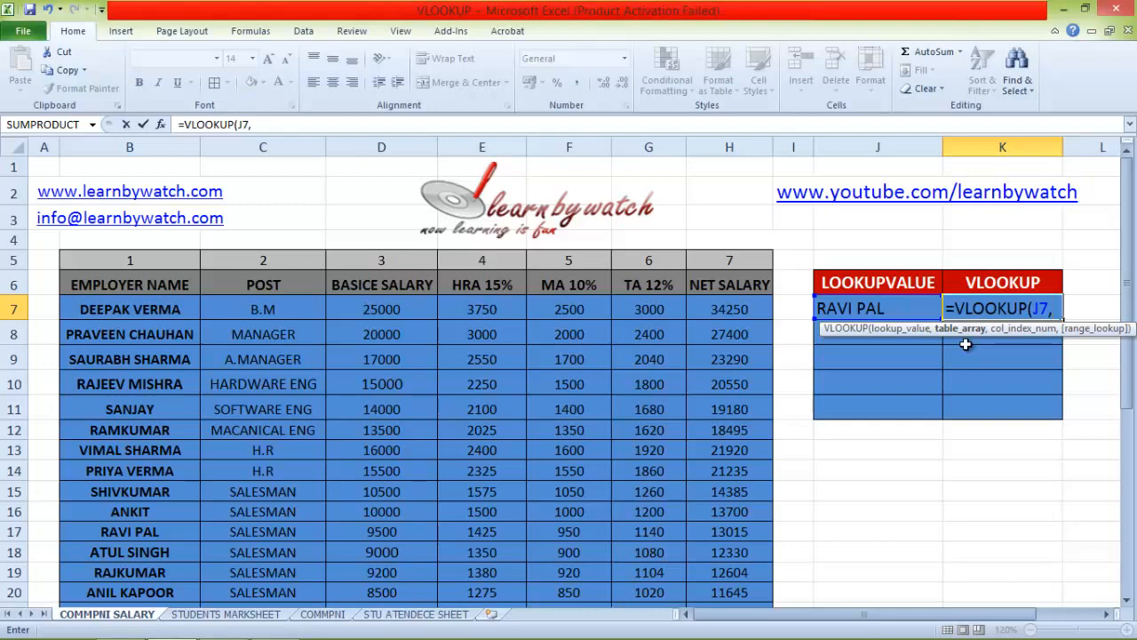
scroll(947, 342, "down", 1)
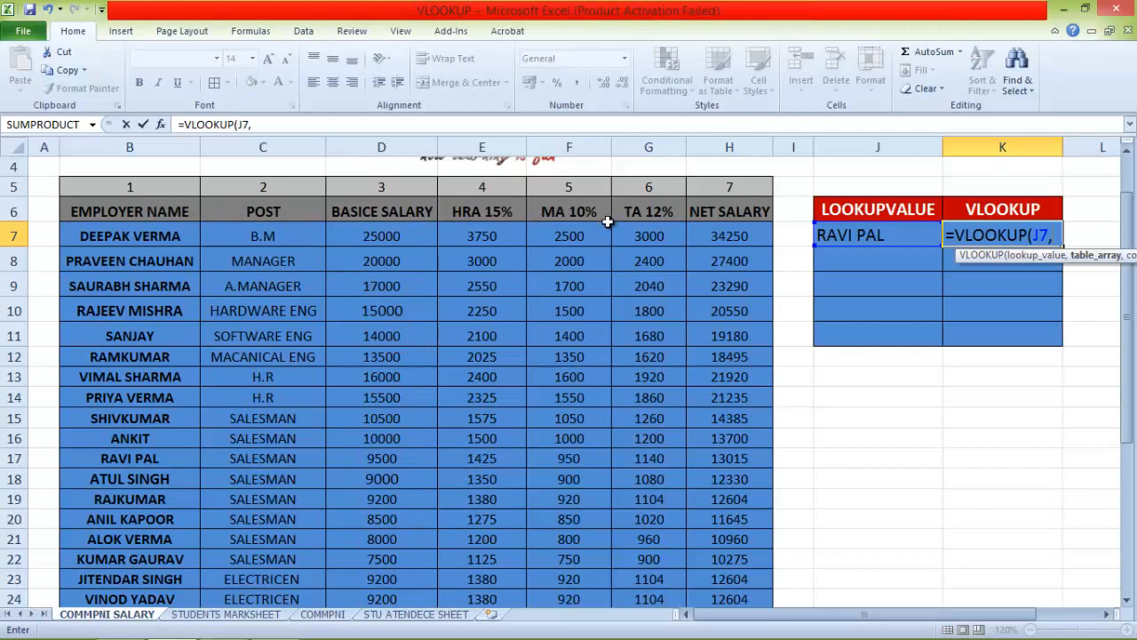
key("BackSpace")
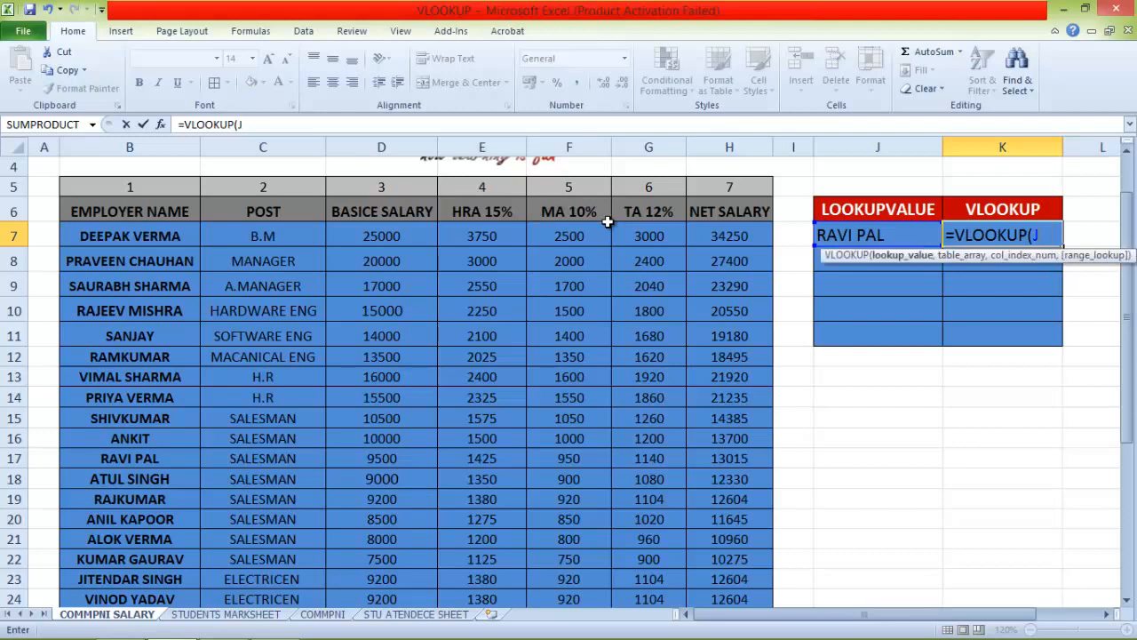
key("BackSpace")
key("BackSpace")
key("BackSpace")
key("BackSpace")
key("BackSpace")
key("BackSpace")
key("BackSpace")
key("BackSpace")
key("BackSpace")
key("BackSpace")
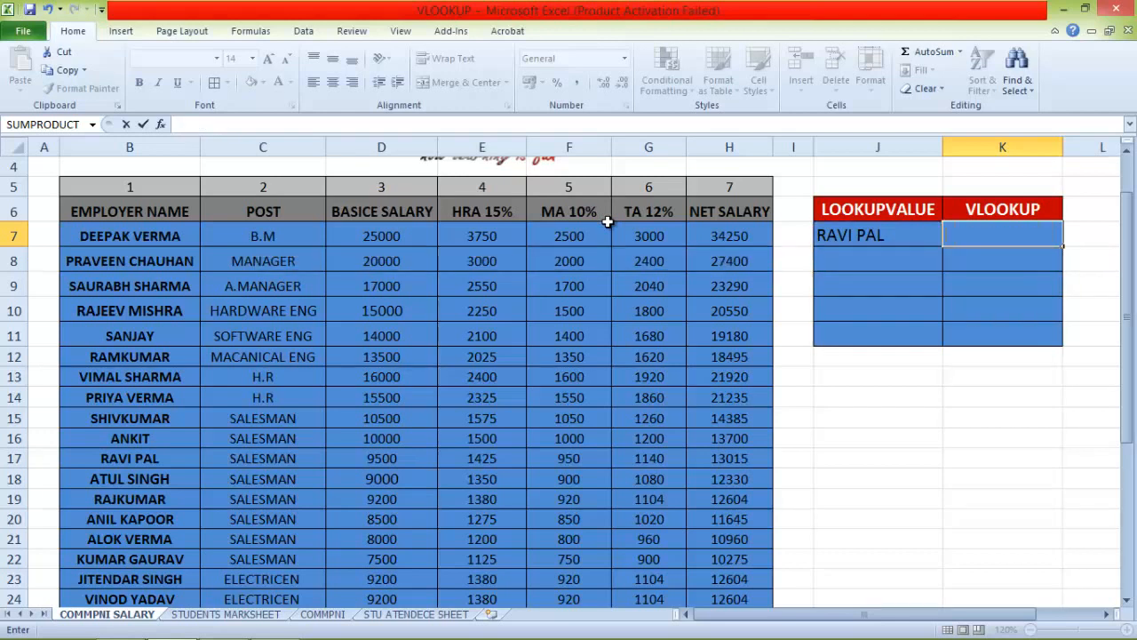
key("BackSpace")
left_click(578, 286)
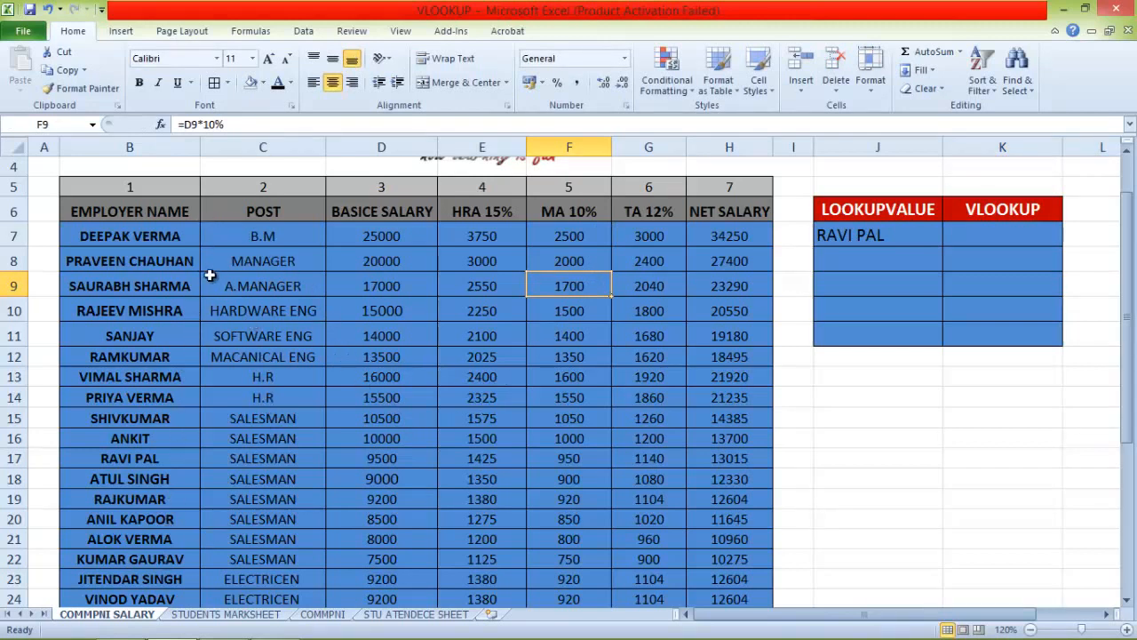
Name the salary table range B6:H37, from the header row through the last employee, INFO
left_click_drag(104, 209, 766, 182)
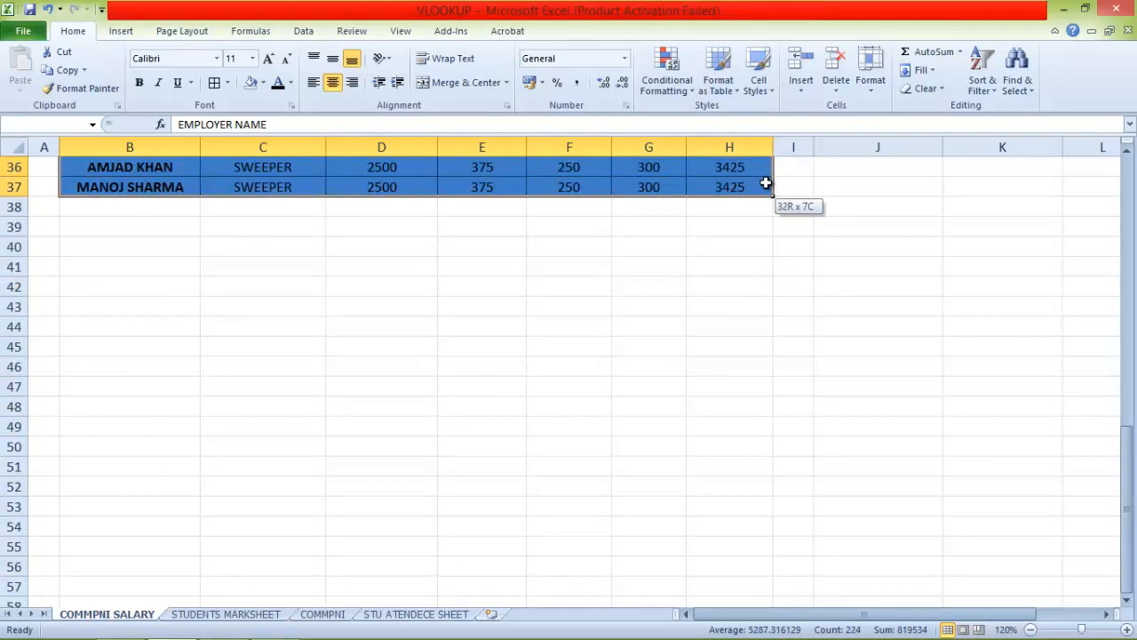
left_click_drag(766, 182, 766, 192)
scroll(747, 266, "up", 6)
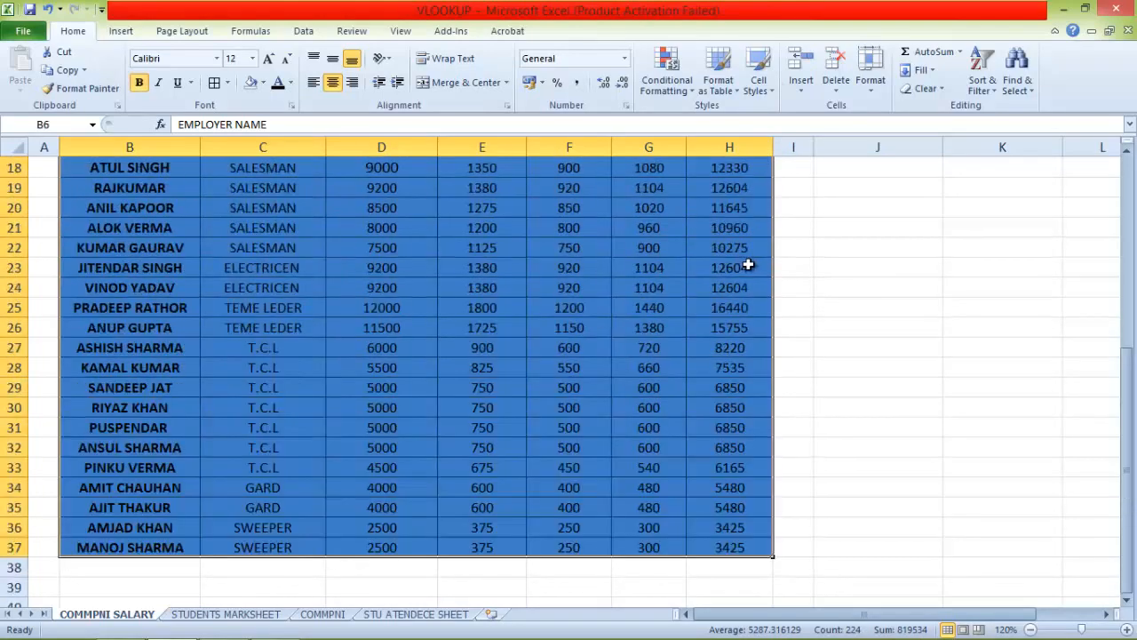
scroll(742, 276, "up", 5)
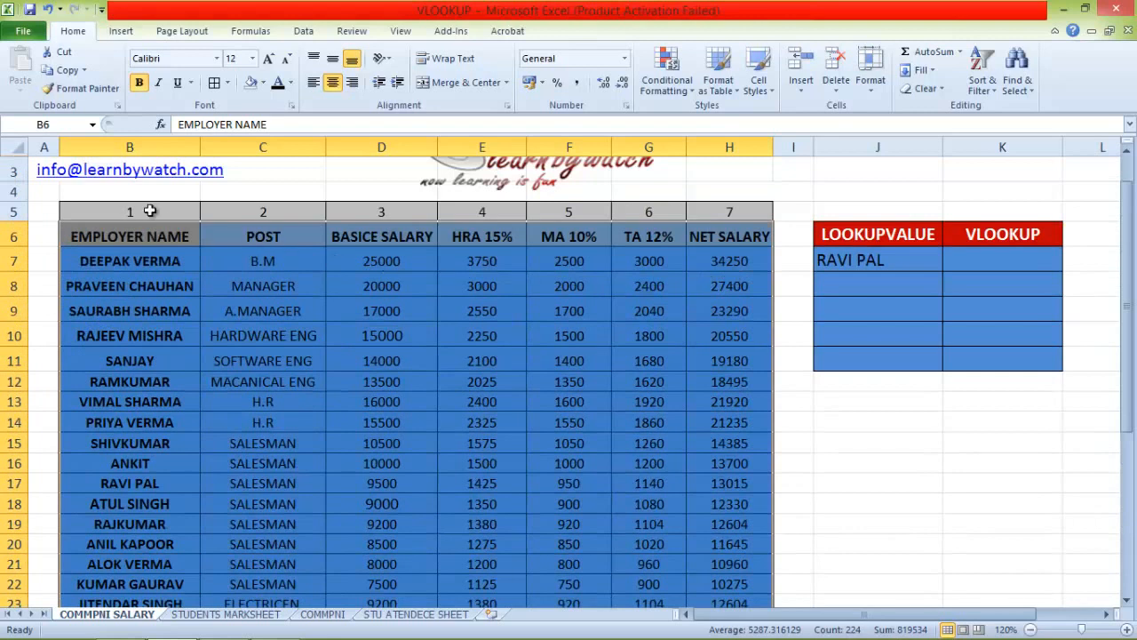
left_click(54, 125)
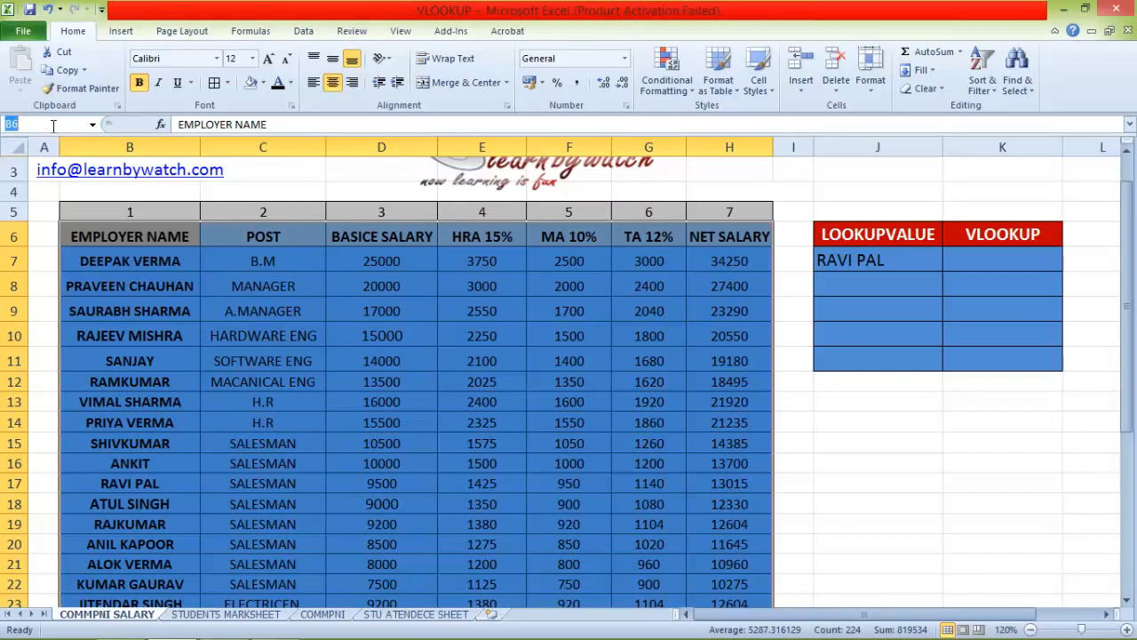
type("INFO")
key("Return")
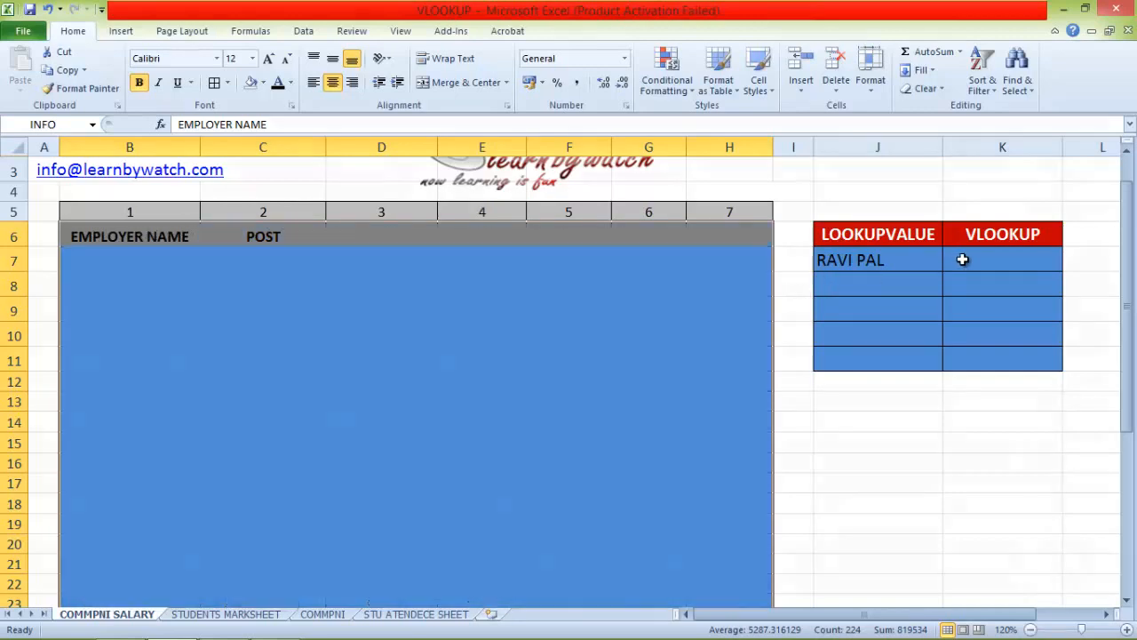
Enter =VLOOKUP(J7,INFO,7,0) in K7 to return the net salary of the employee in J7
left_click(963, 260)
type("=")
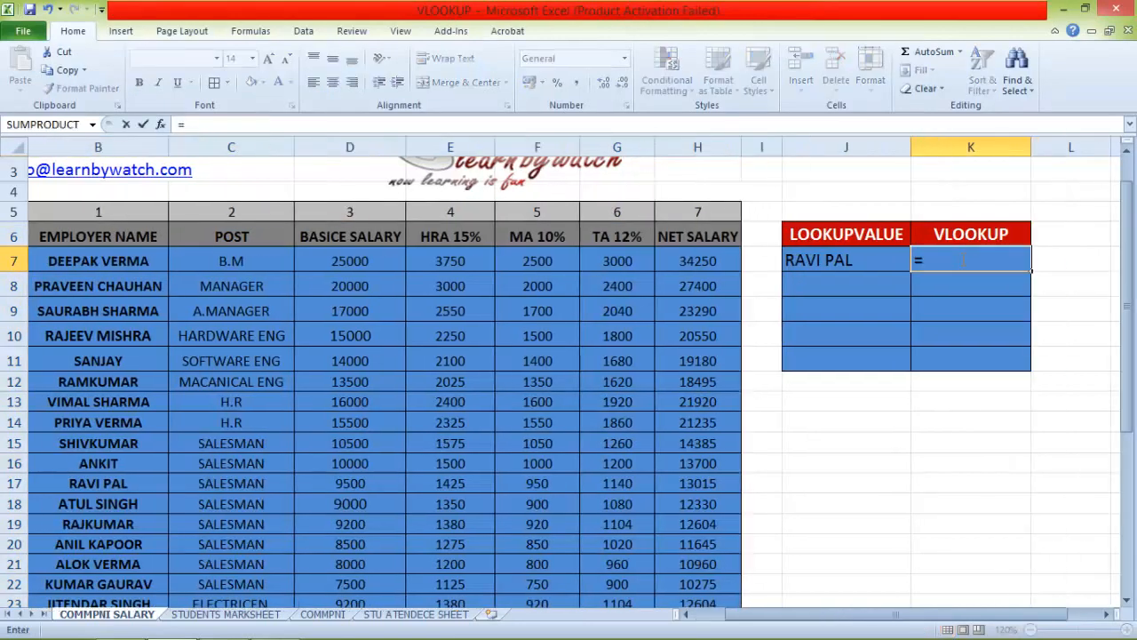
type("VLOOKUP(")
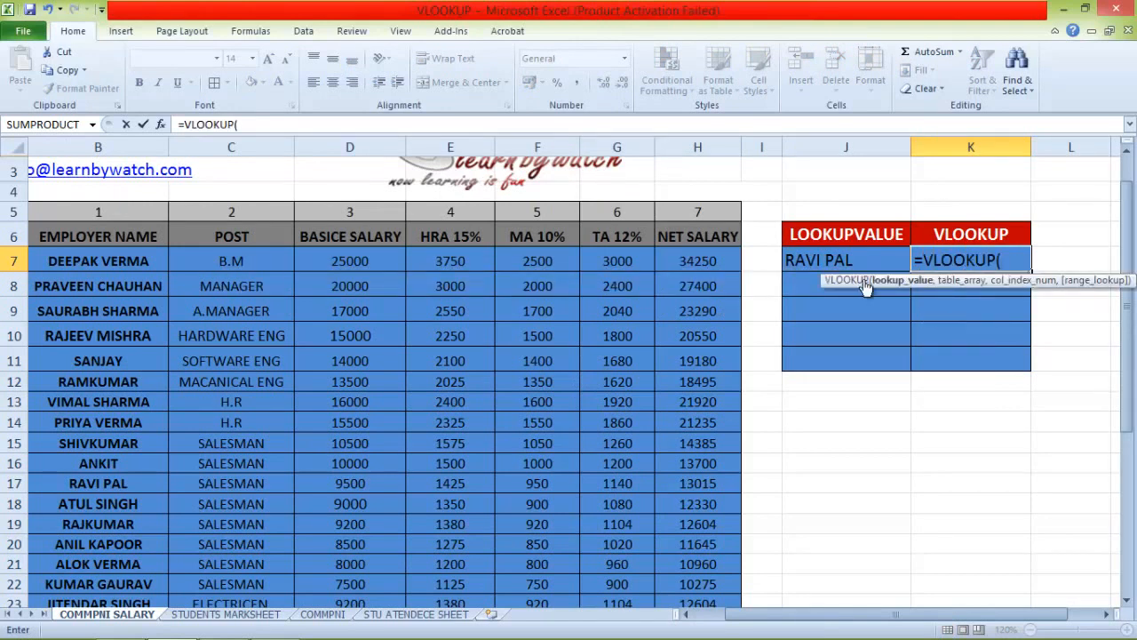
left_click(837, 259)
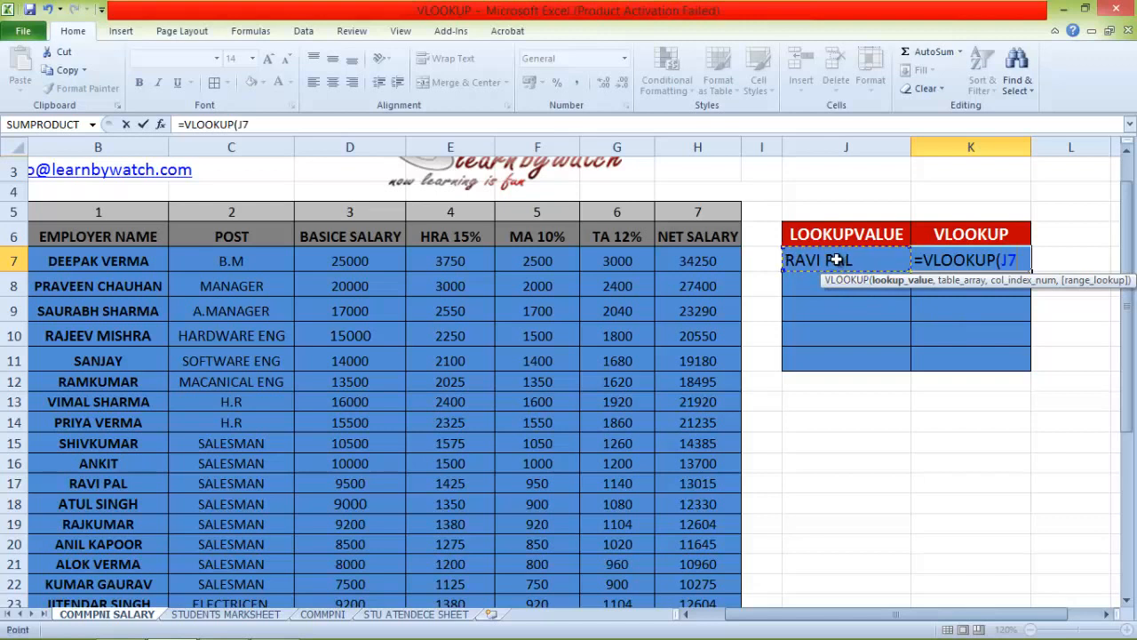
type(",")
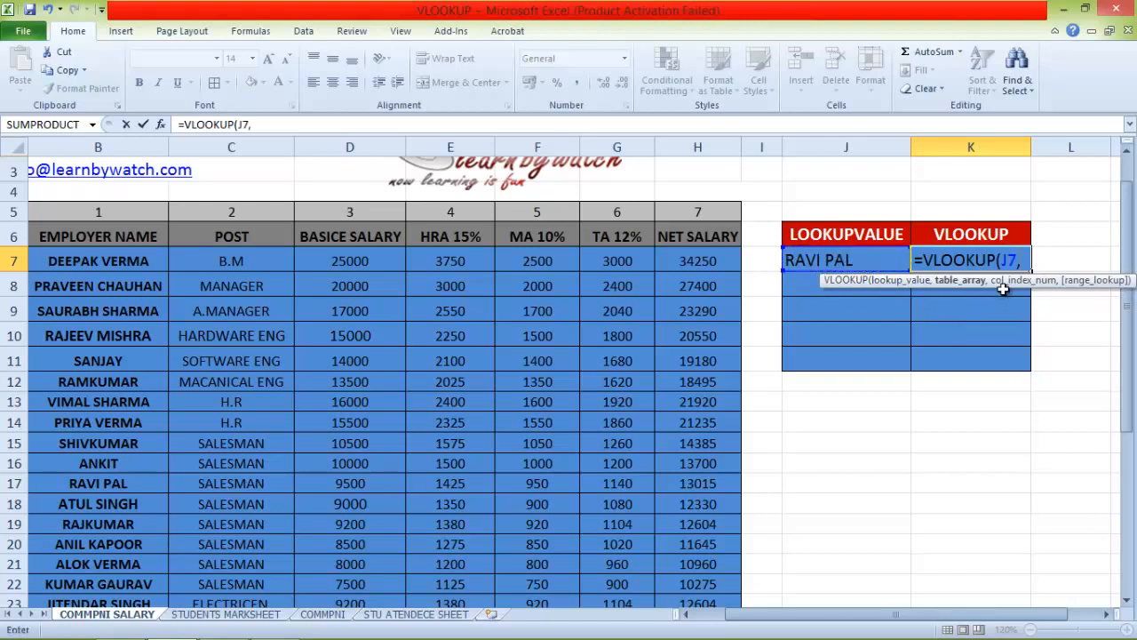
type("INFO")
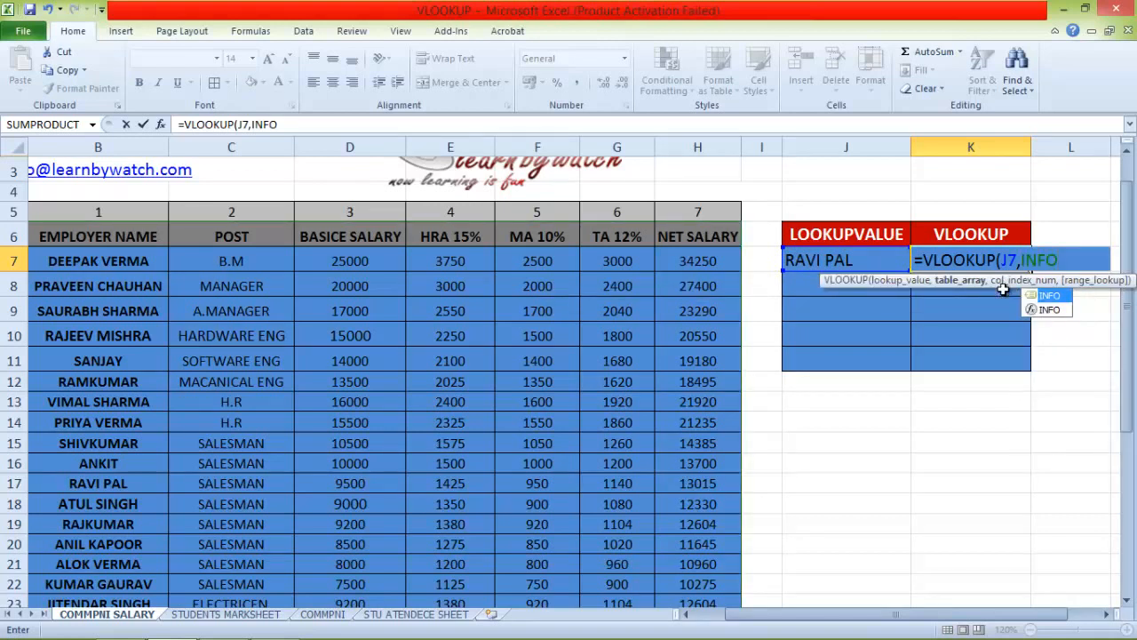
type(",7")
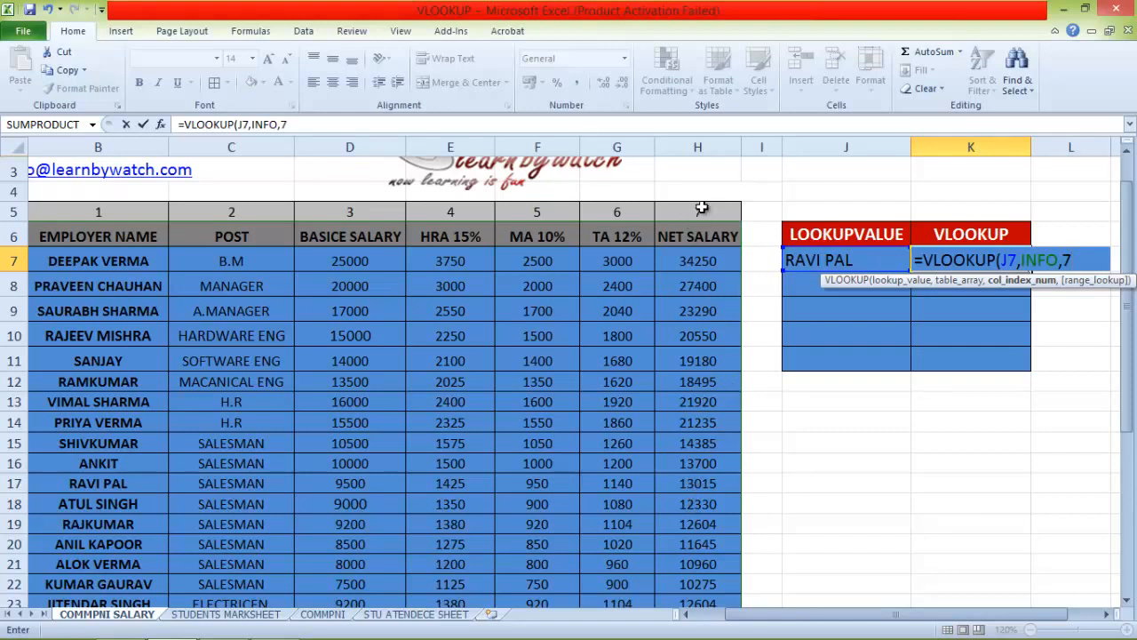
type(",0")
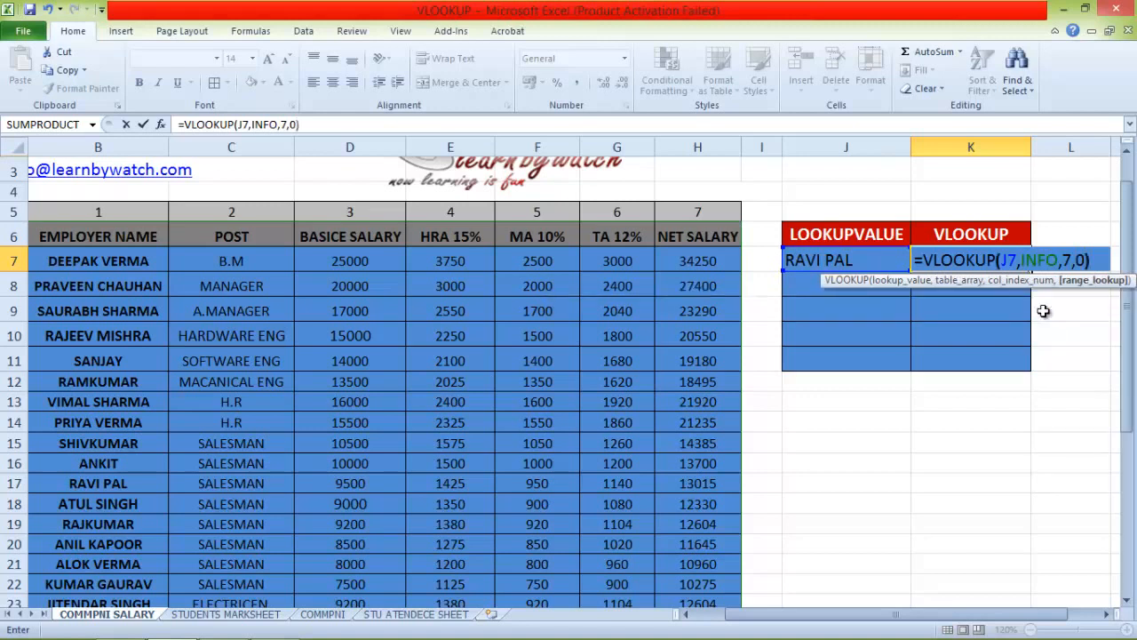
type(")")
key("Return")
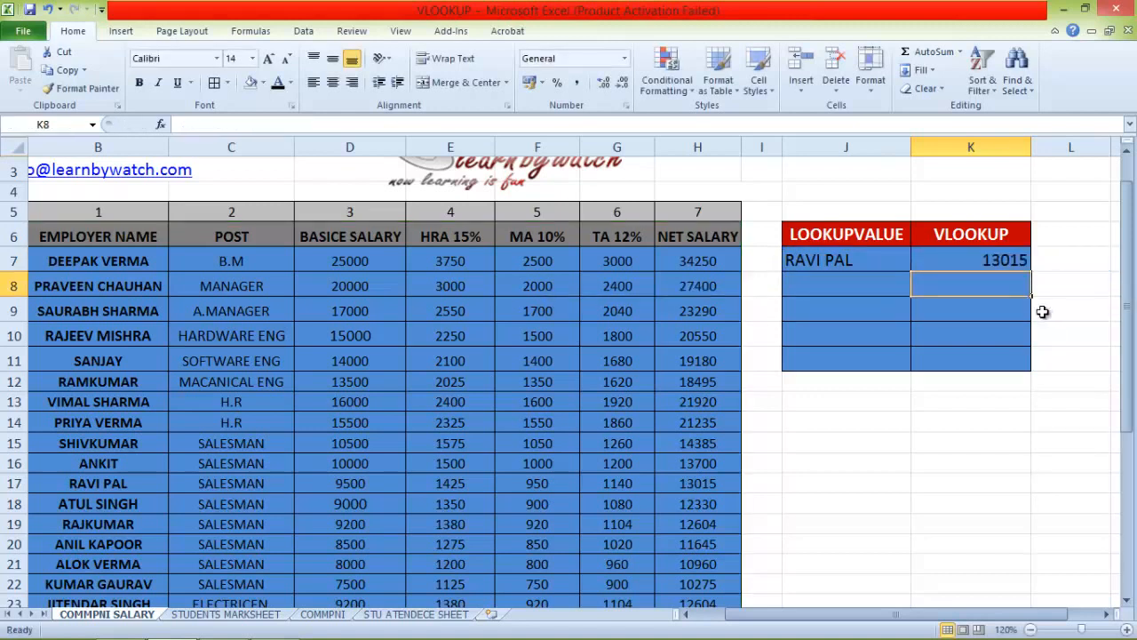
Check the VLOOKUP result in K7 against the same employee's net salary in row 17 of the table
left_click(987, 259)
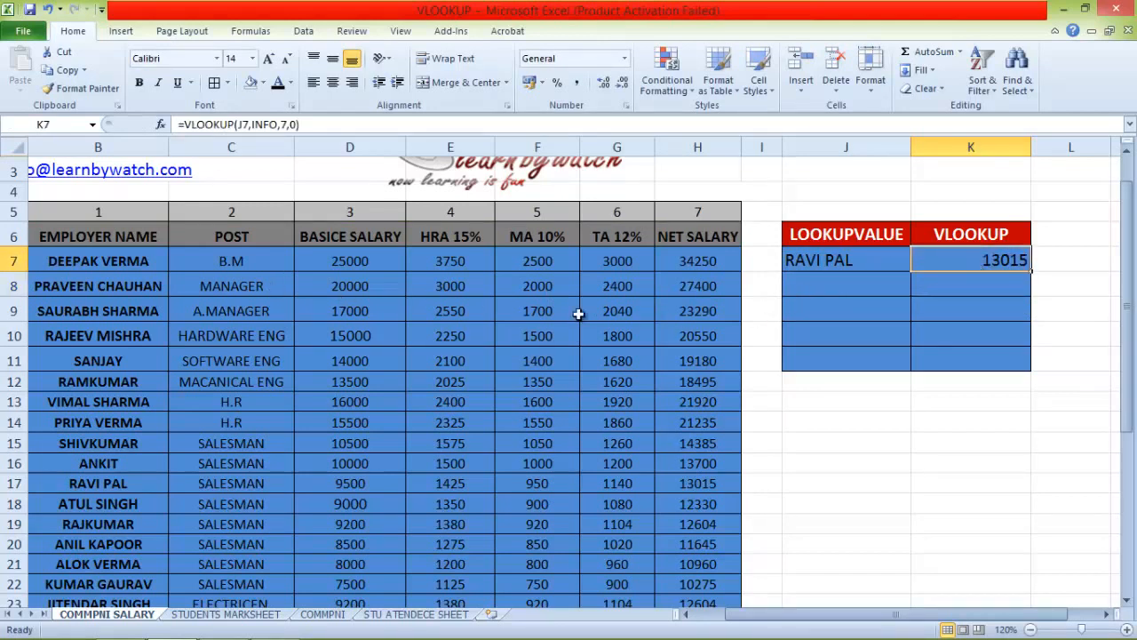
left_click(105, 262)
key("Down")
key("Down")
key("Down")
key("Down")
key("Down")
key("Down")
key("Down")
key("Down")
key("Down")
key("Down")
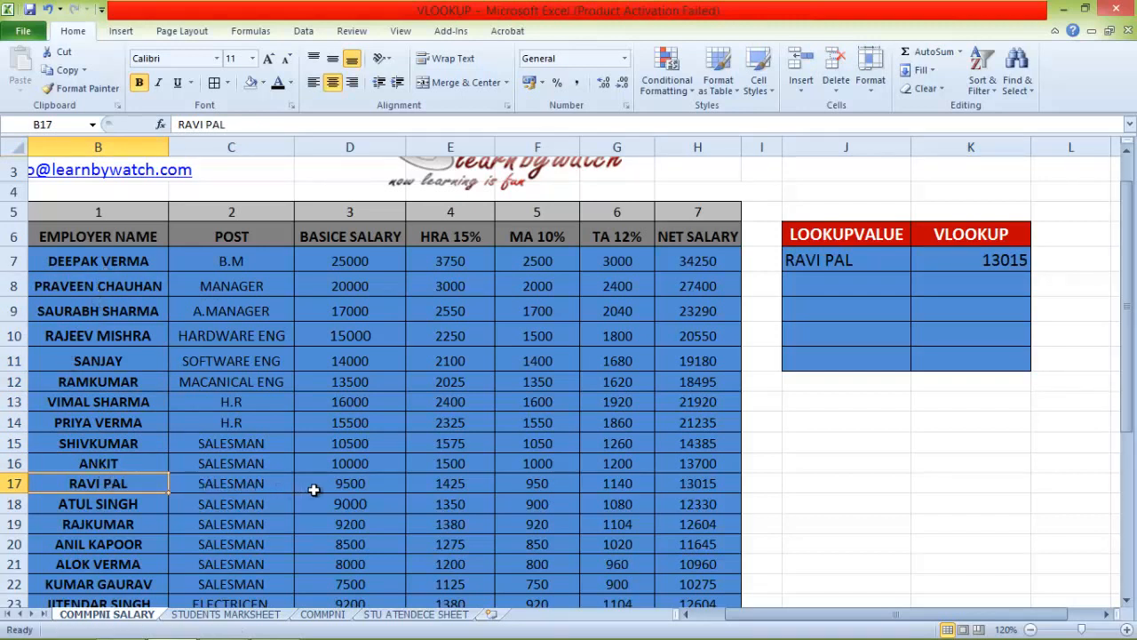
left_click(678, 485)
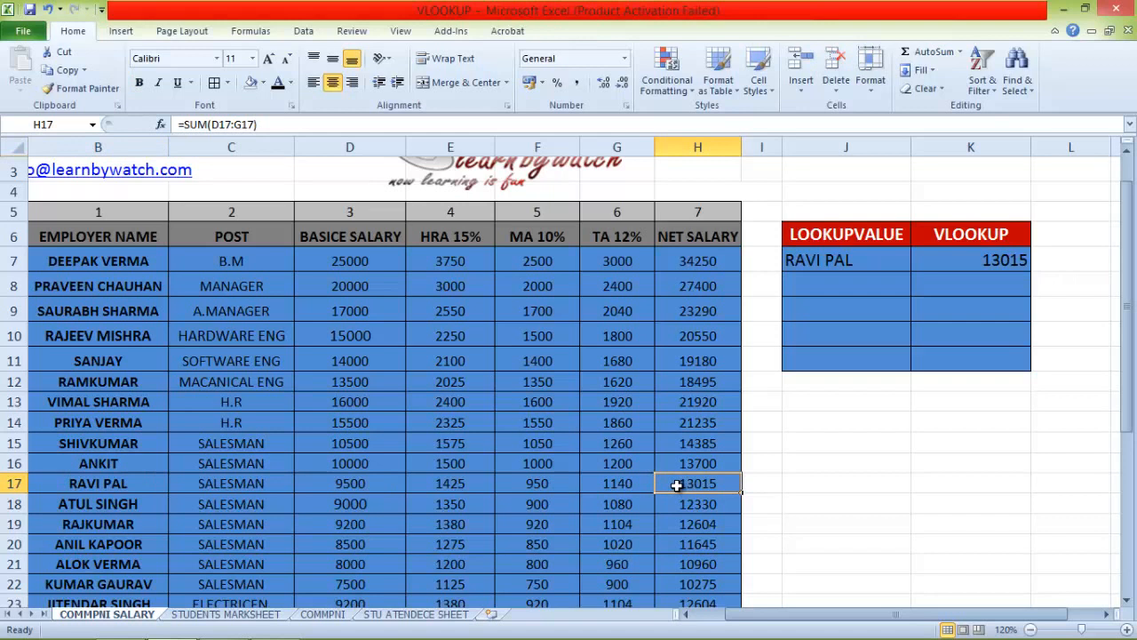
left_click(971, 262)
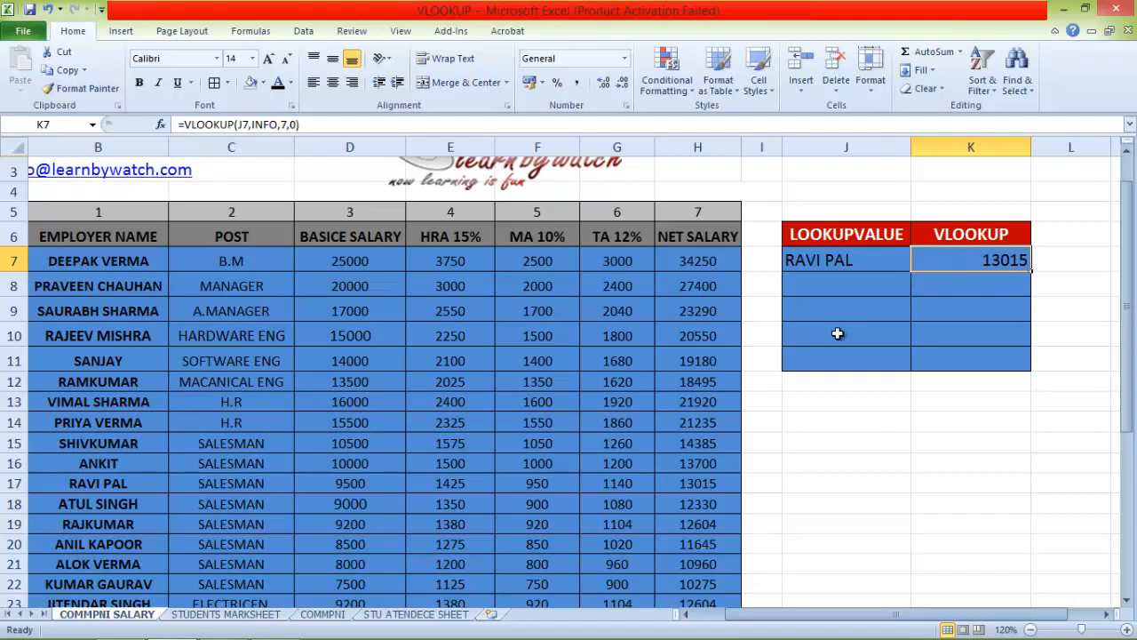
Enter the name of the employee in row 30 of the salary table as a lookup value in J9
left_click(814, 310)
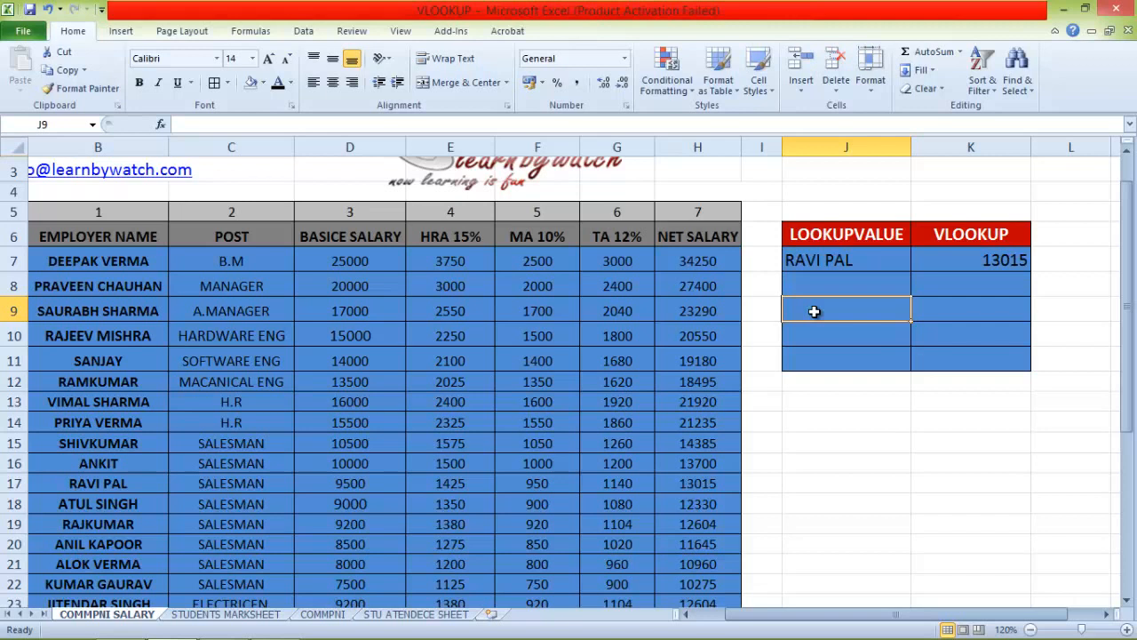
scroll(173, 381, "down", 3)
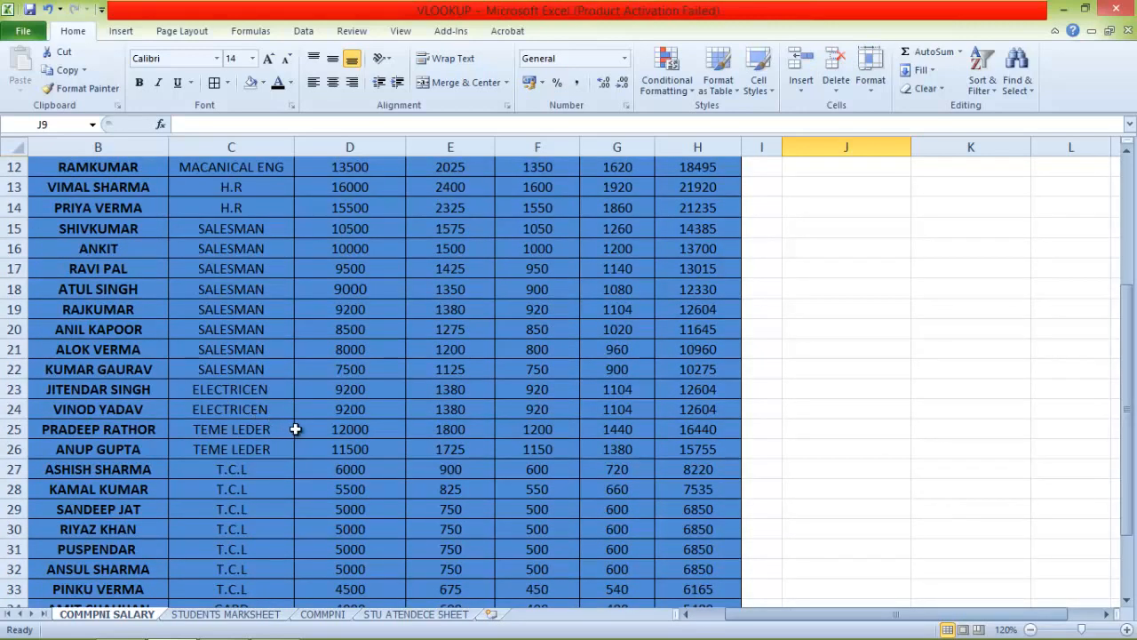
scroll(299, 430, "up", 4)
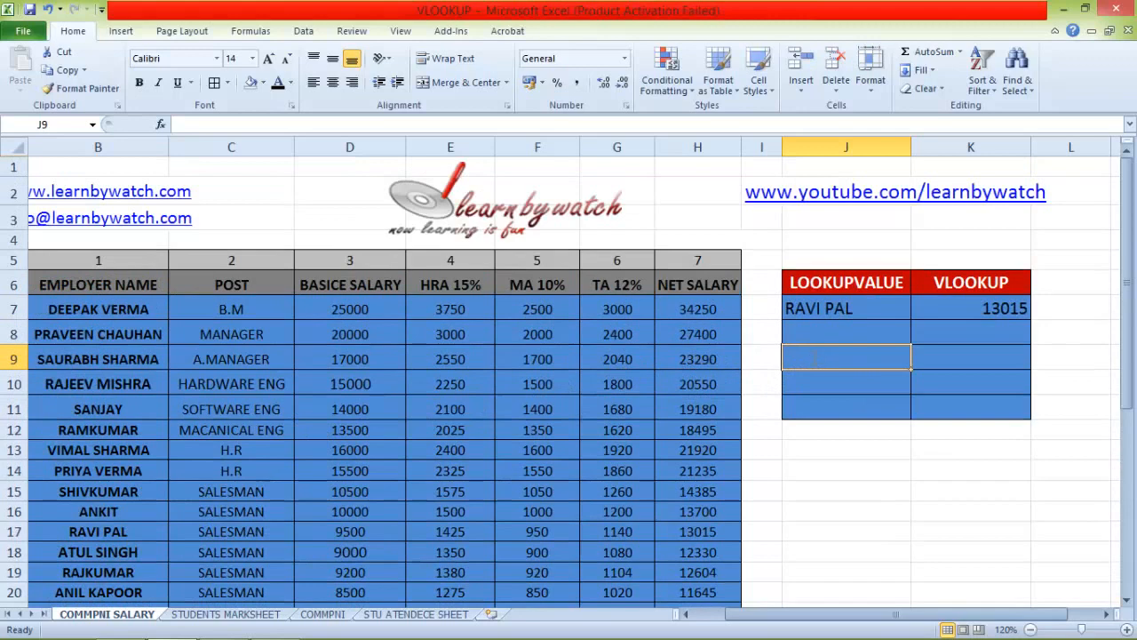
type("RIYAZ KHAN")
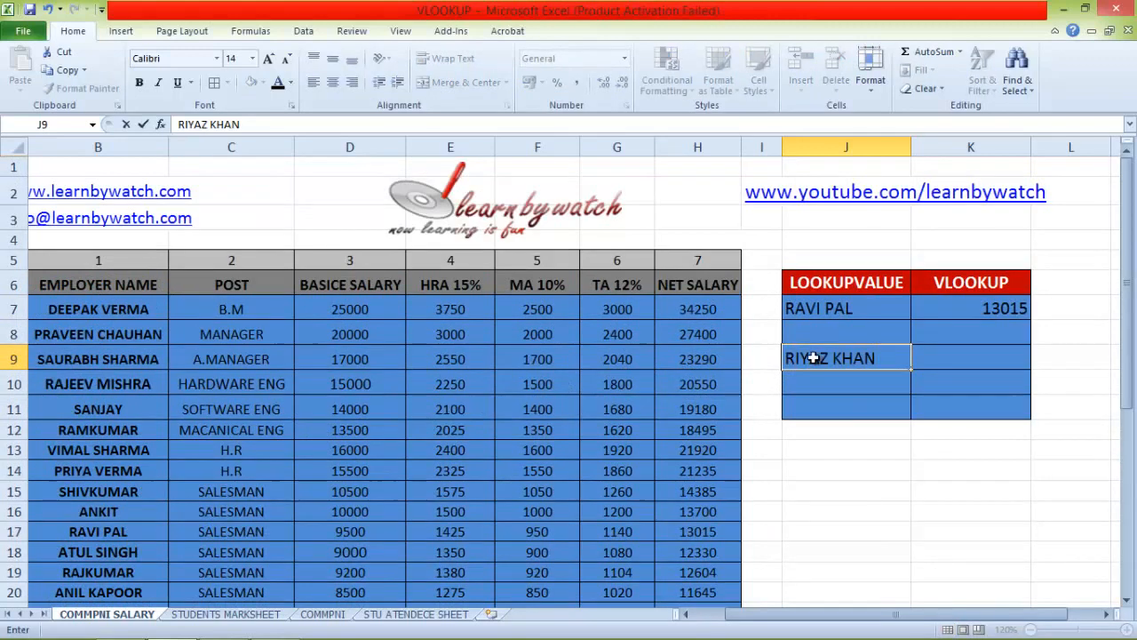
key("Tab")
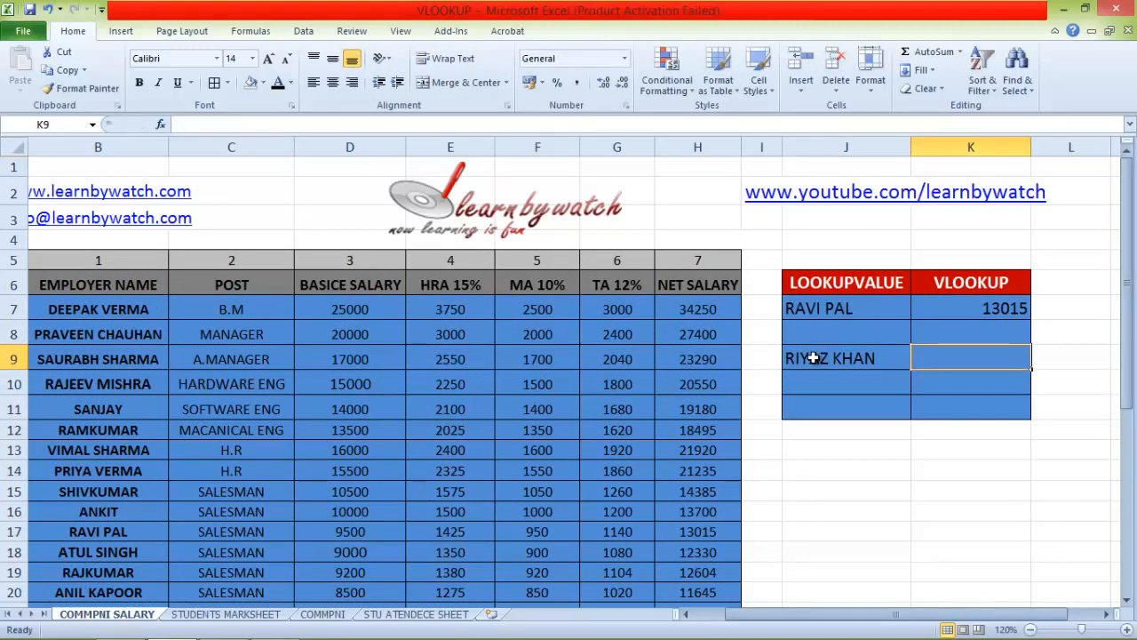
Enter =VLOOKUP(J9,INFO,2,0) in K9 to return the post of the employee in J9
type("=VL")
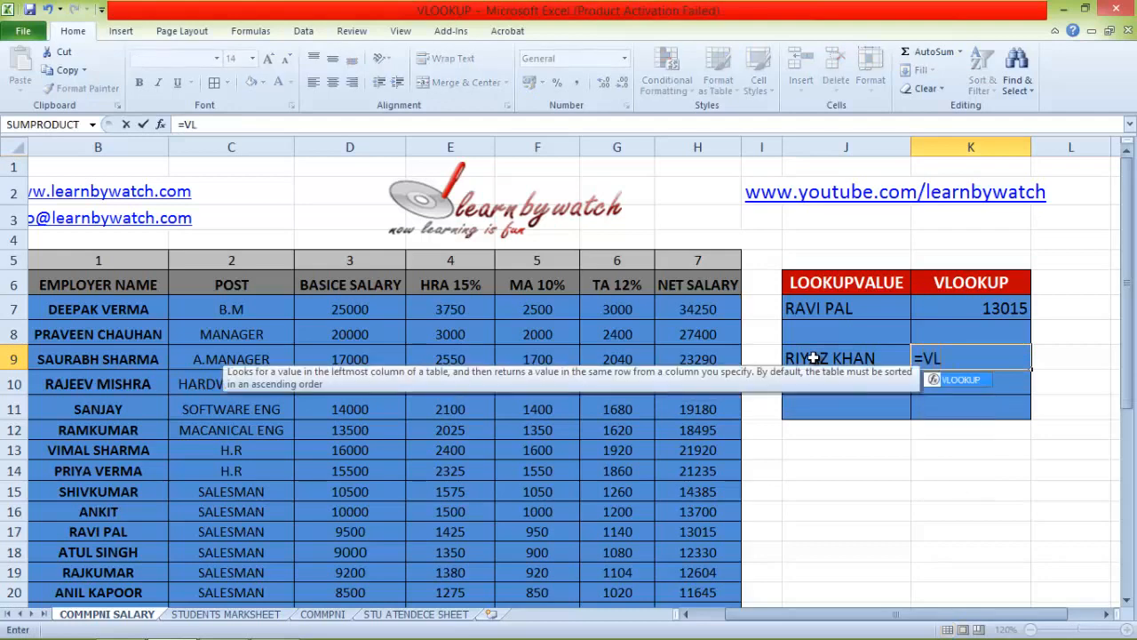
type("OOKUP(")
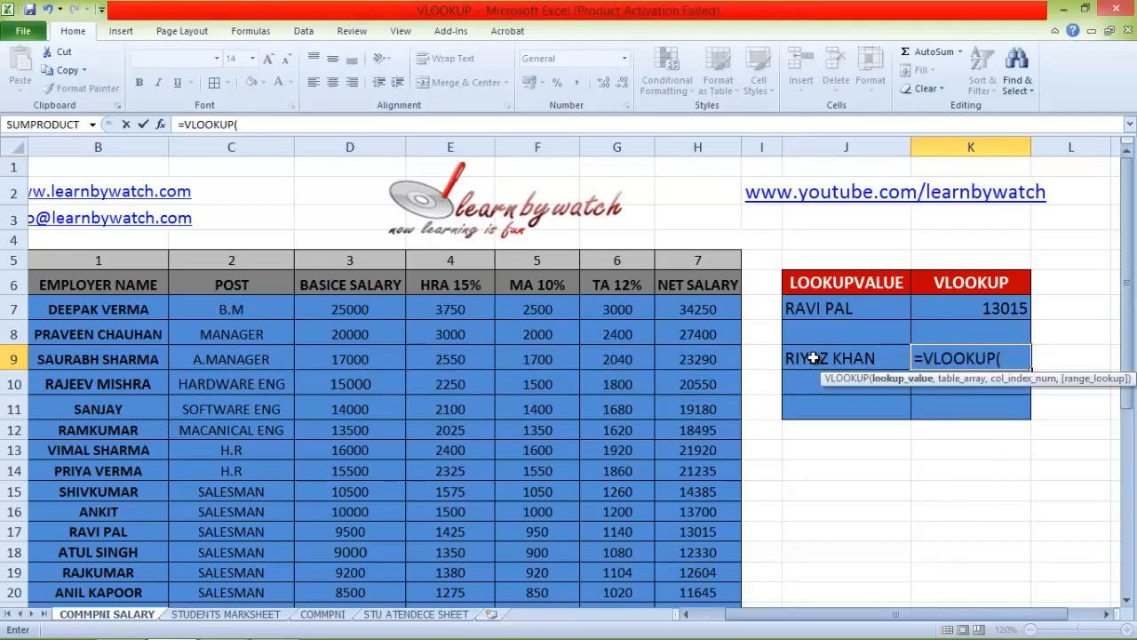
left_click(817, 361)
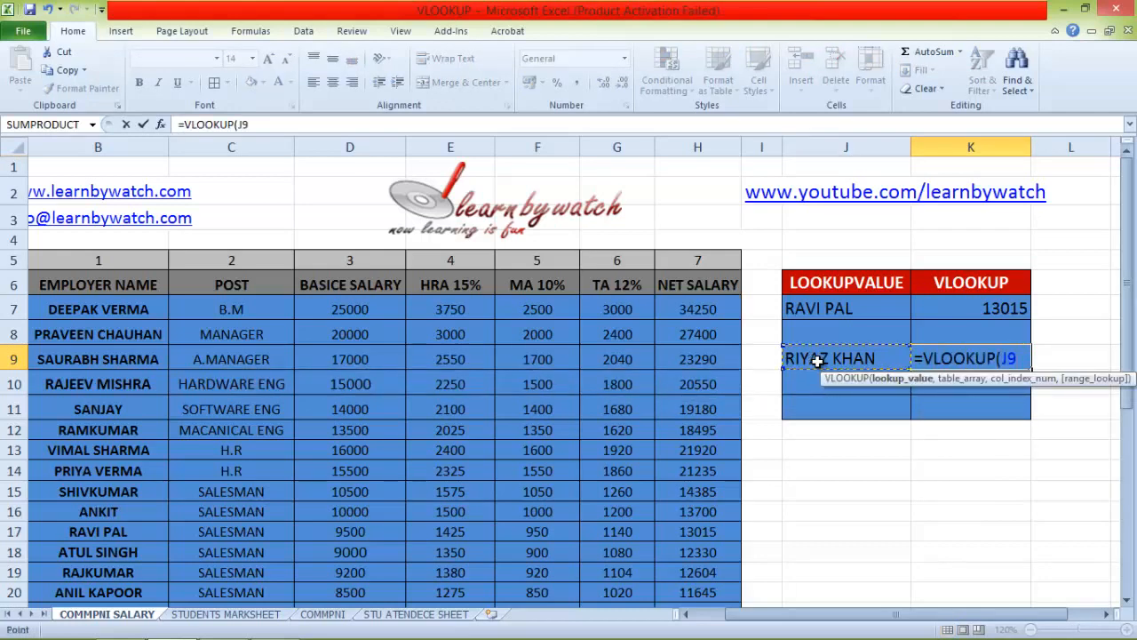
type(",")
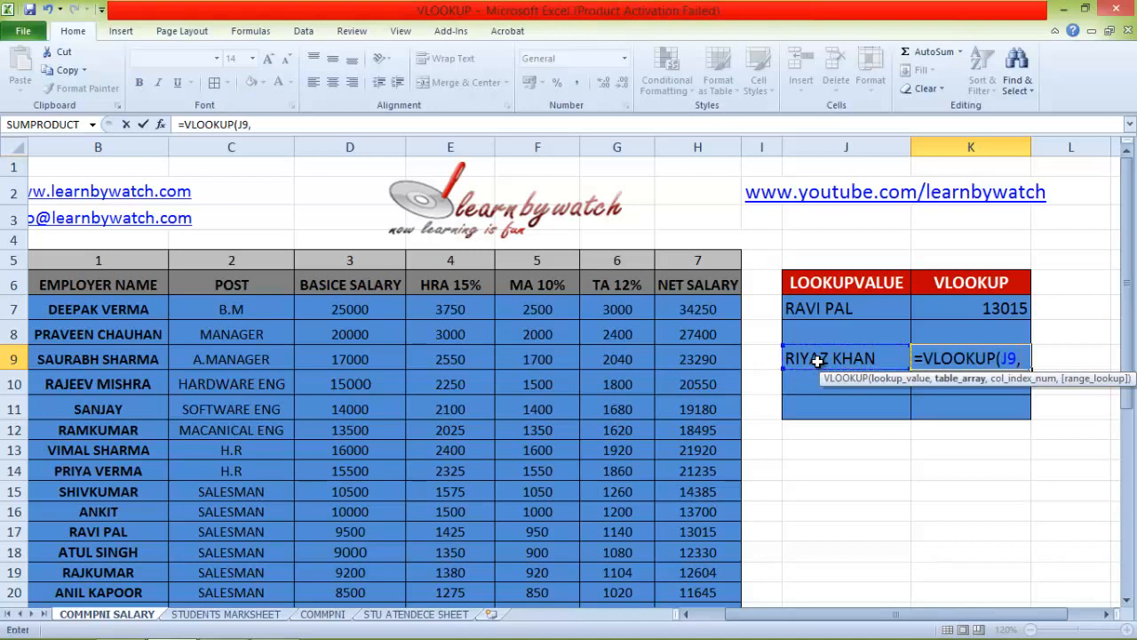
type("INF")
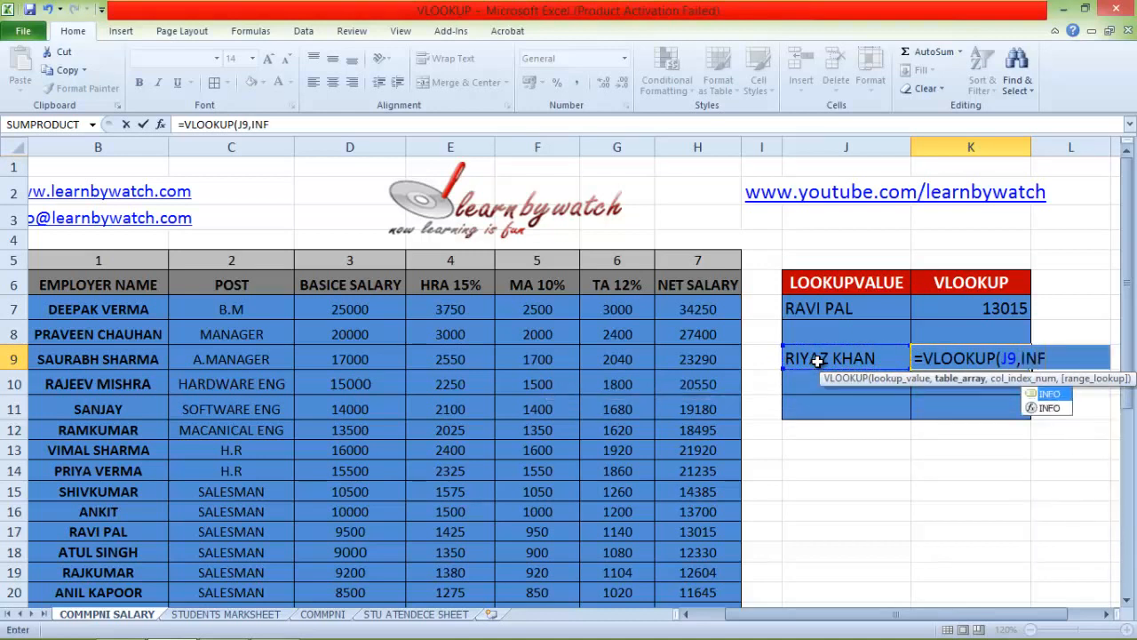
type("O,")
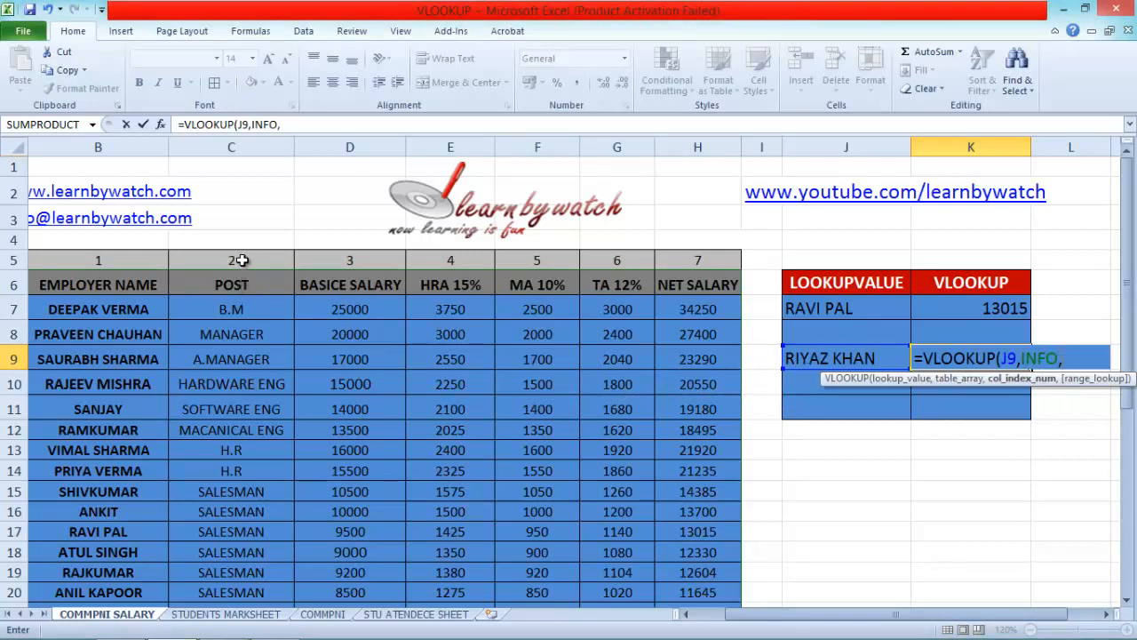
type("2,")
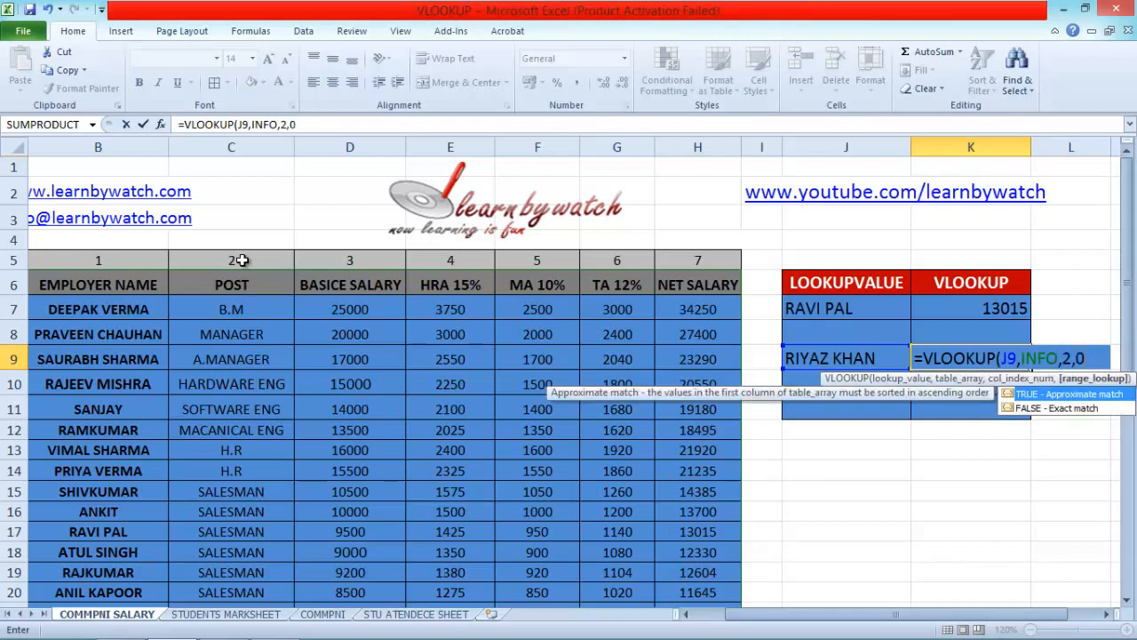
type("0)")
key("Return")
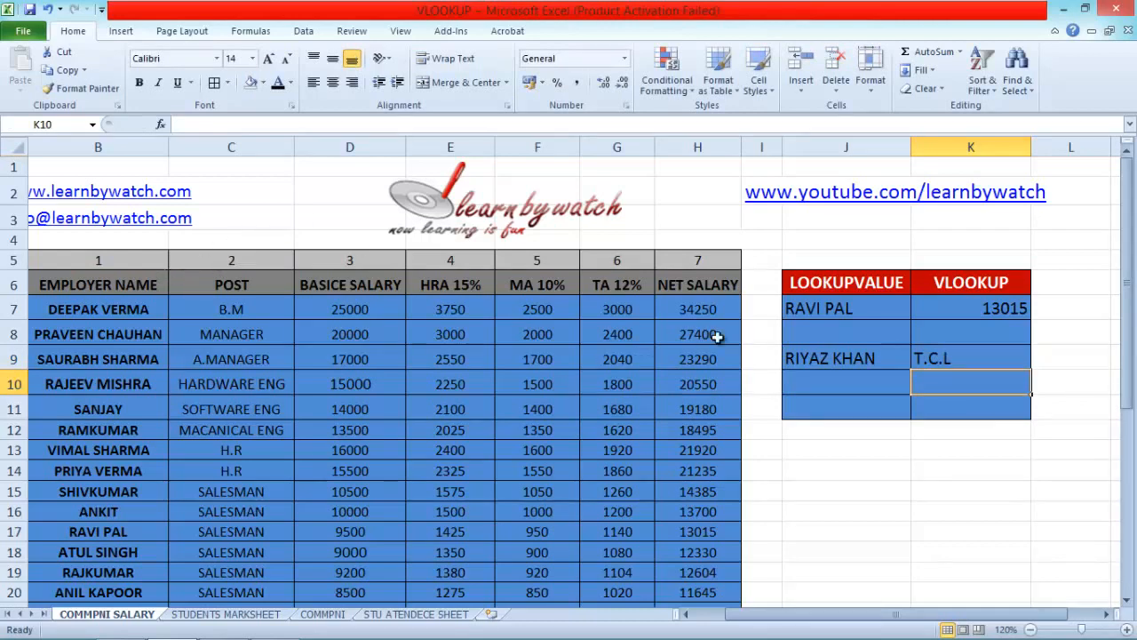
Check the VLOOKUP result in K9 against the same employee's post in row 30 of the salary table
scroll(185, 455, "down", 3)
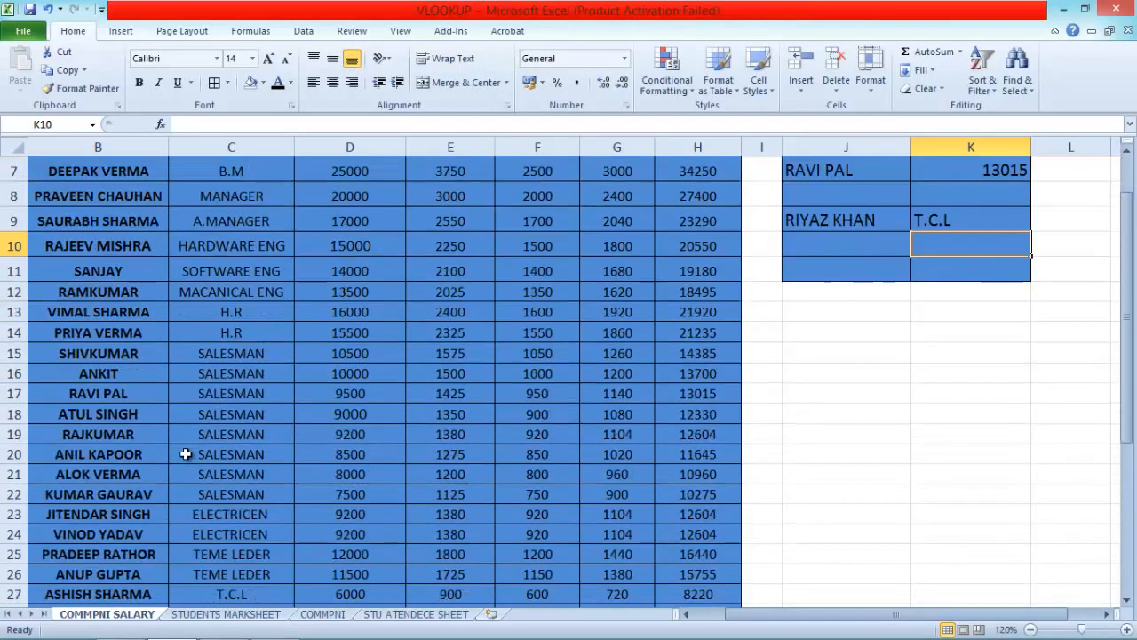
scroll(184, 455, "down", 2)
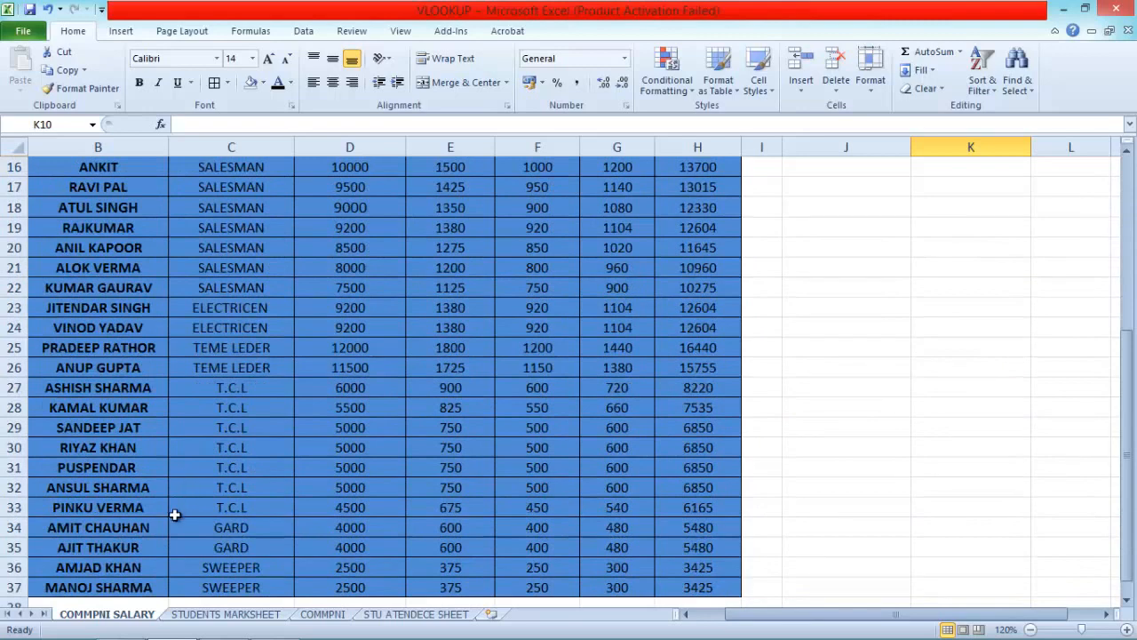
left_click(78, 449)
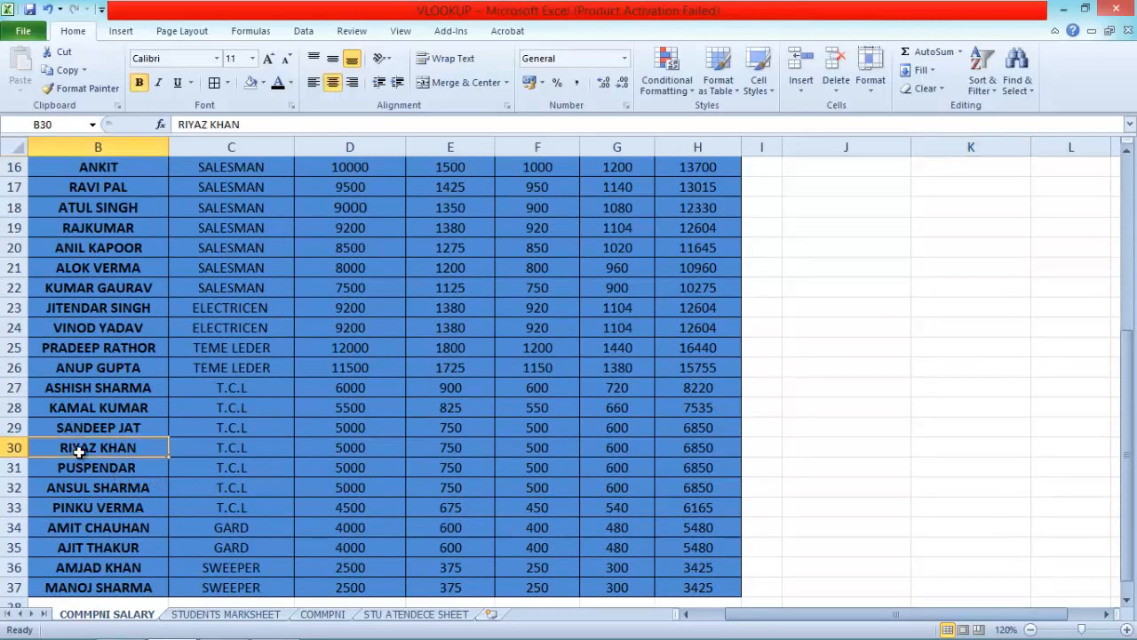
scroll(436, 543, "up", 5)
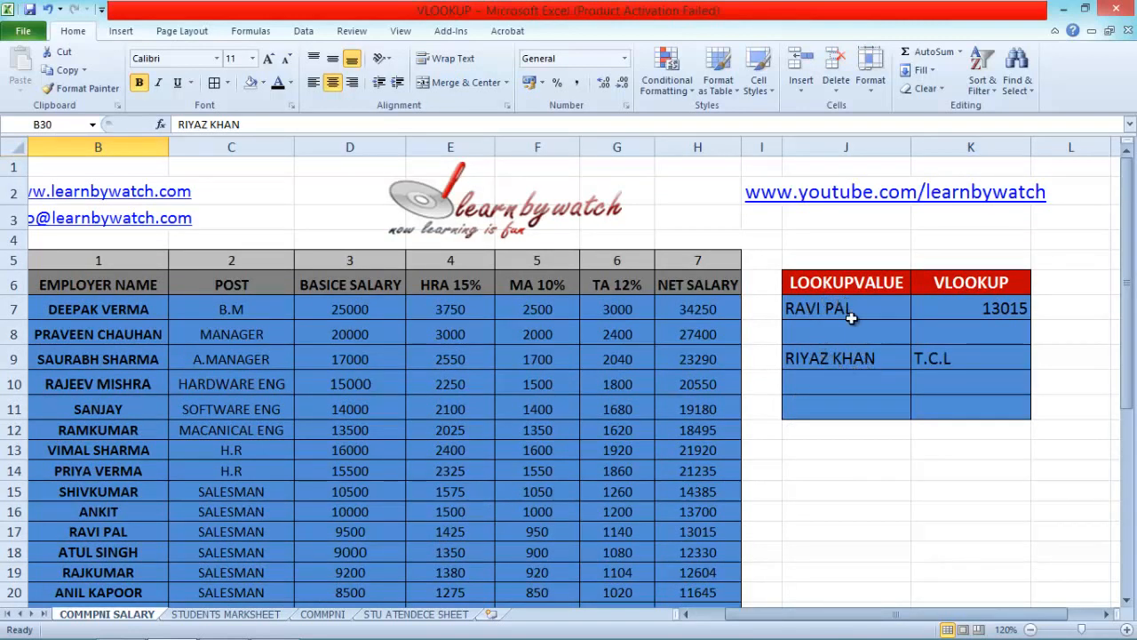
Replace the lookup values in J7 and J9 with the names of the employees in rows 11 and 16 of the salary table
left_click(816, 311)
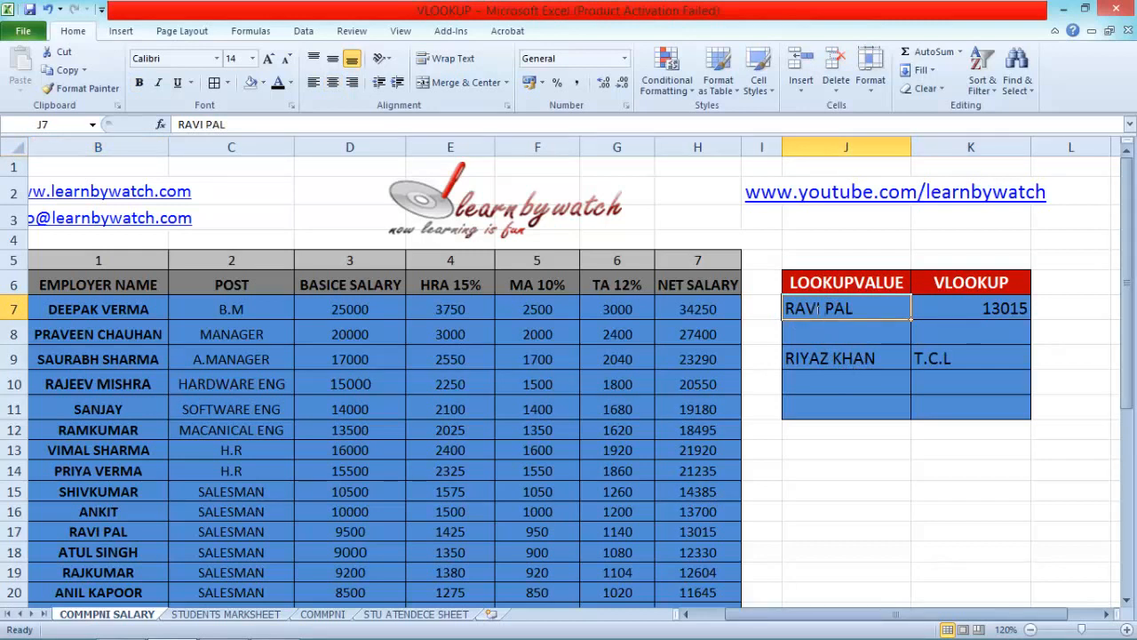
type("SANJAY")
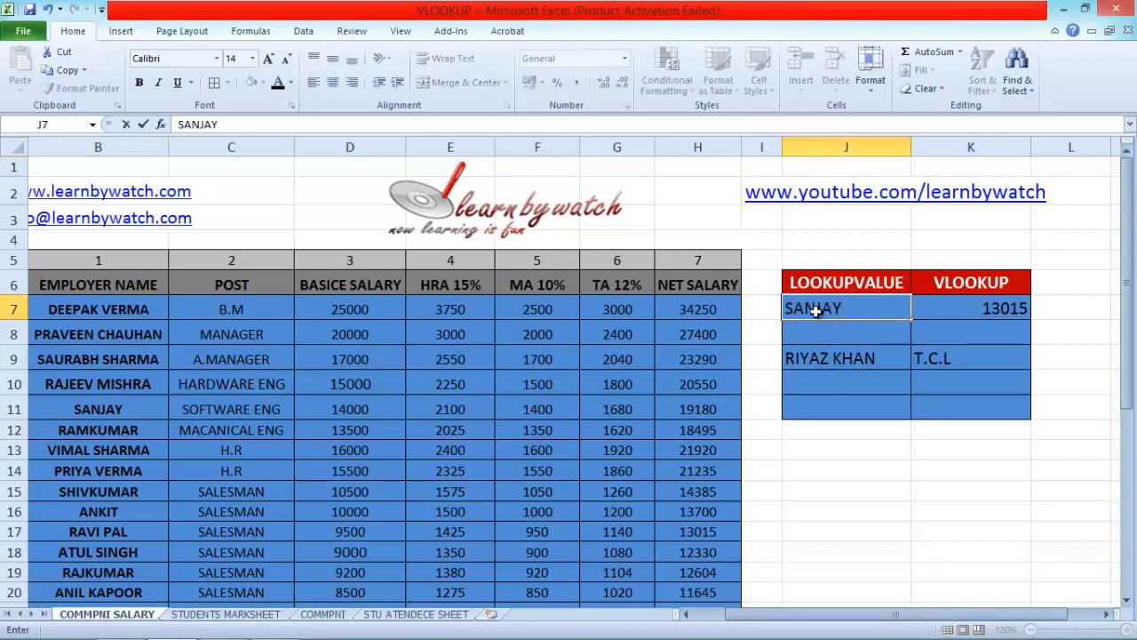
key("Return")
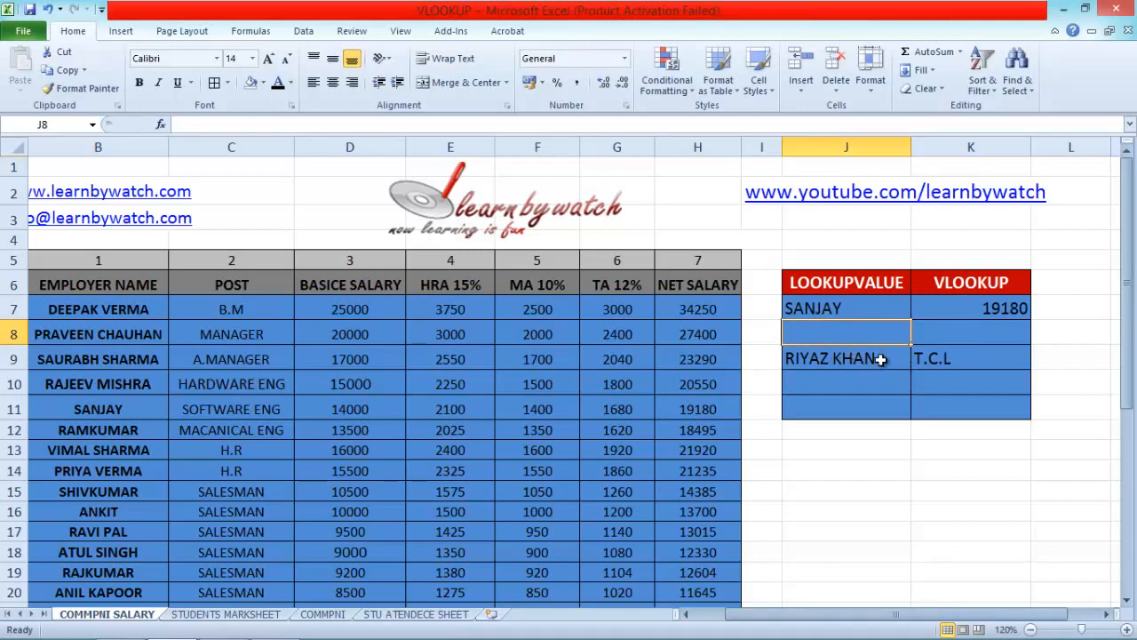
left_click(850, 357)
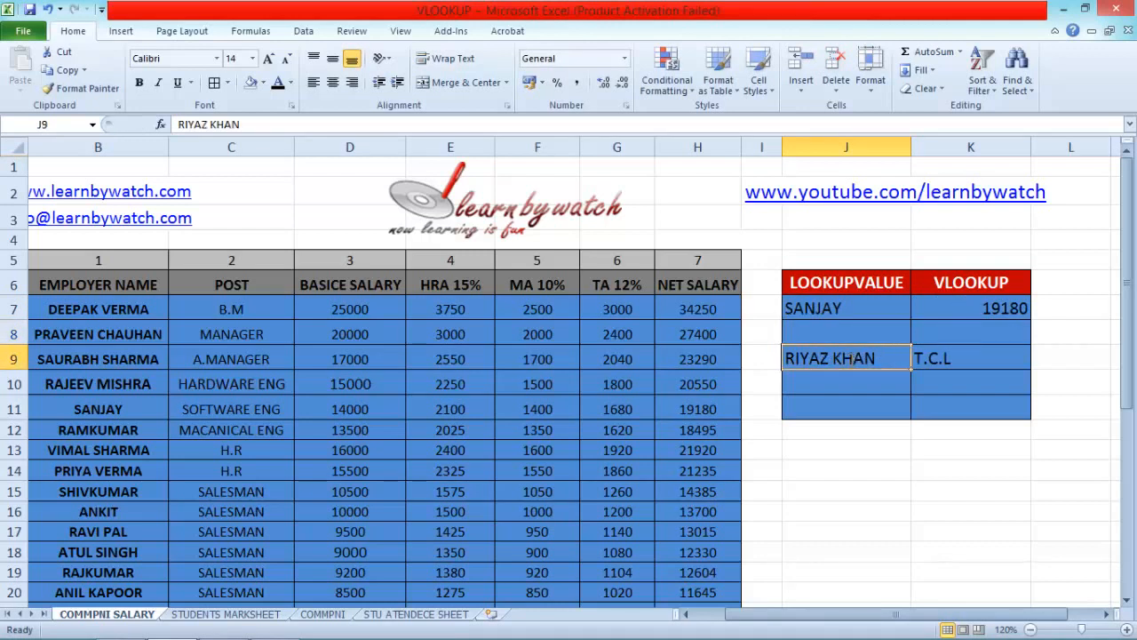
type("ANKI")
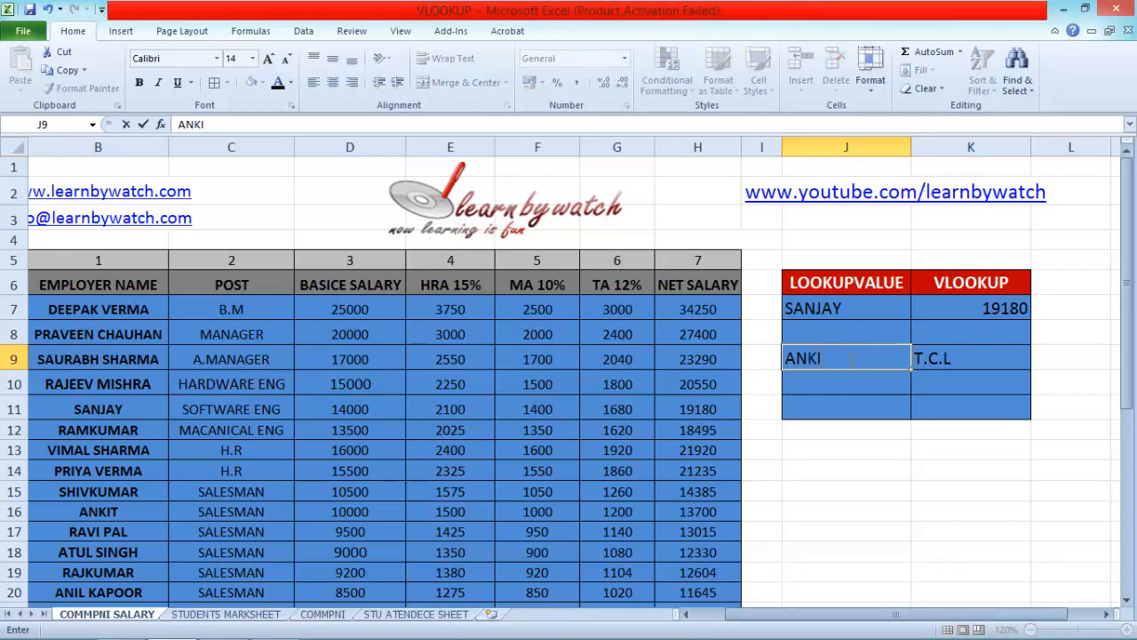
type("T")
key("Return")
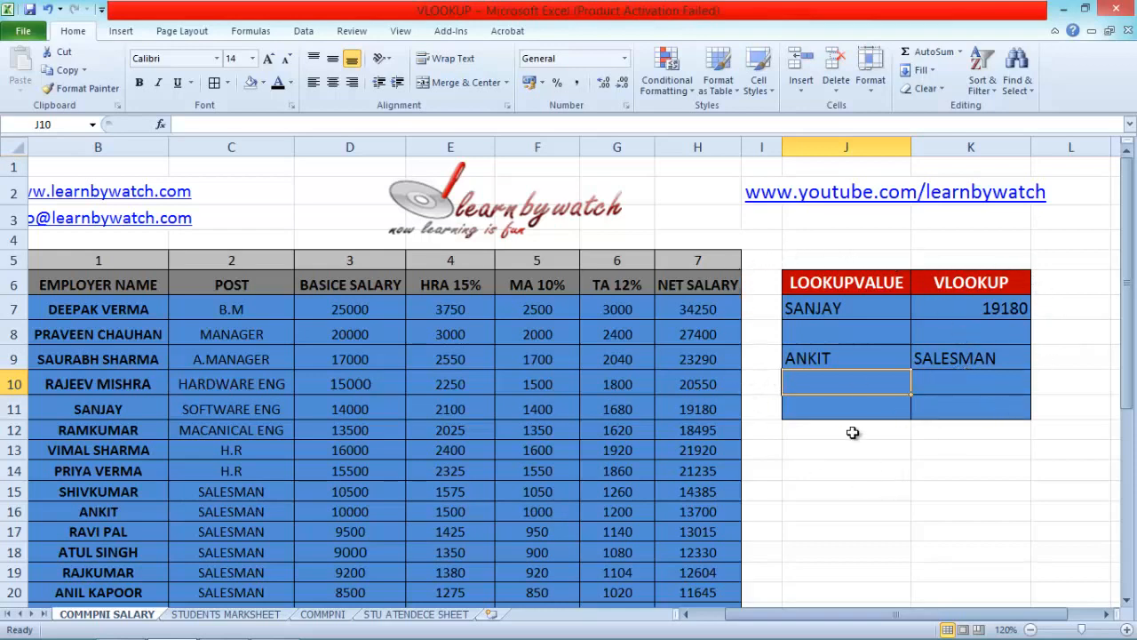
Switch to the STUDENTS MARKSHEET sheet and review the column headers of the STUDENTS RESULTS table in row 8
scroll(764, 370, "down", 6)
scroll(559, 459, "down", 3)
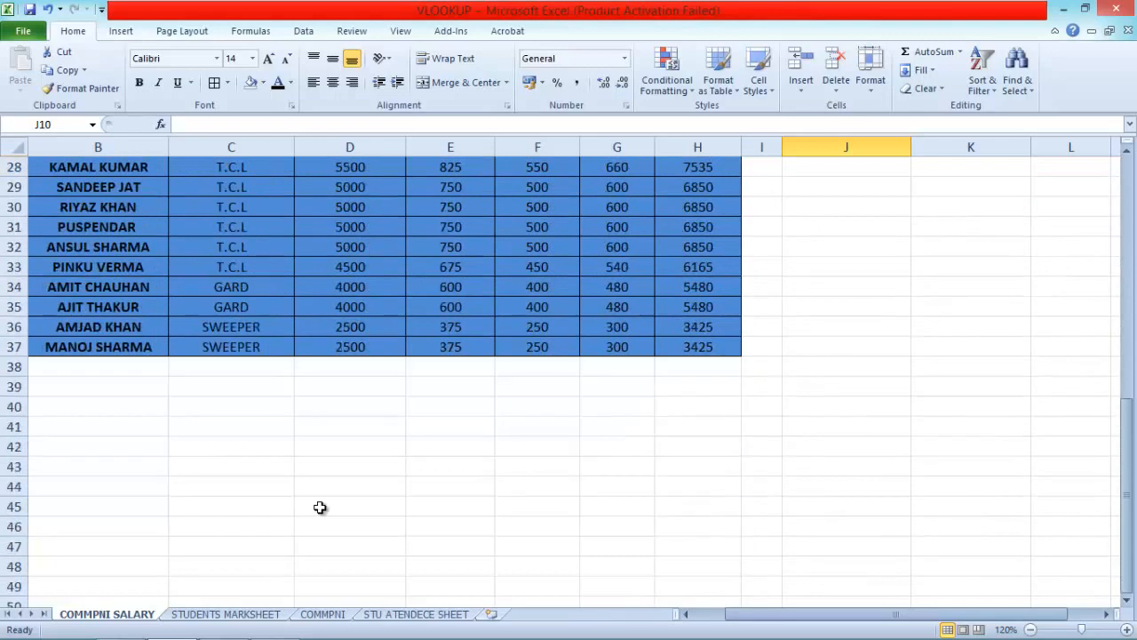
left_click(247, 614)
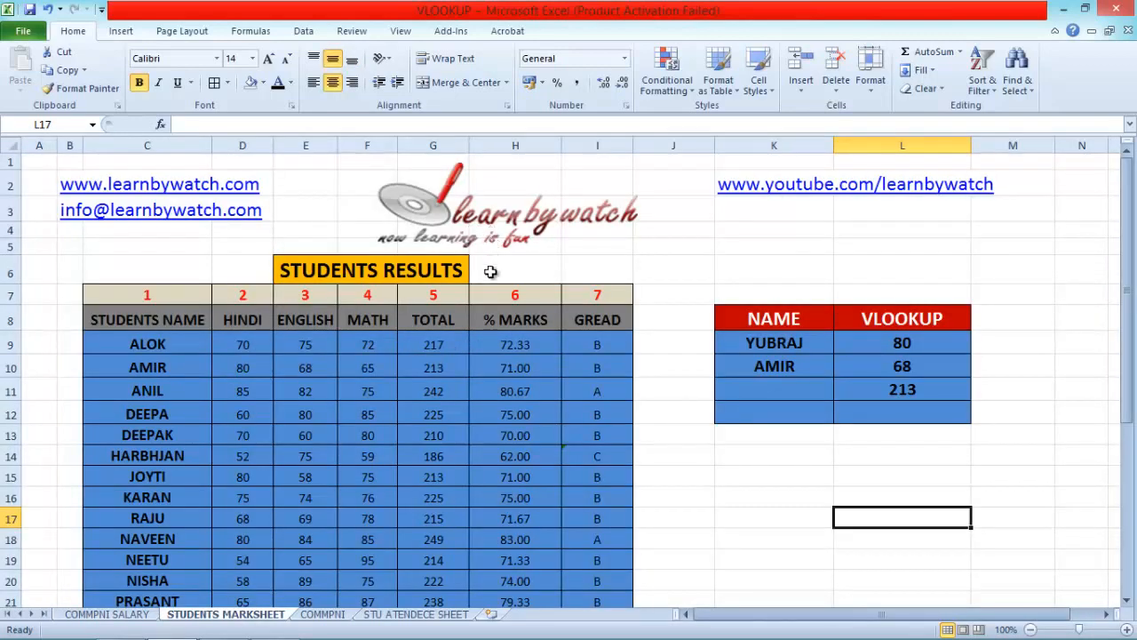
left_click(176, 329)
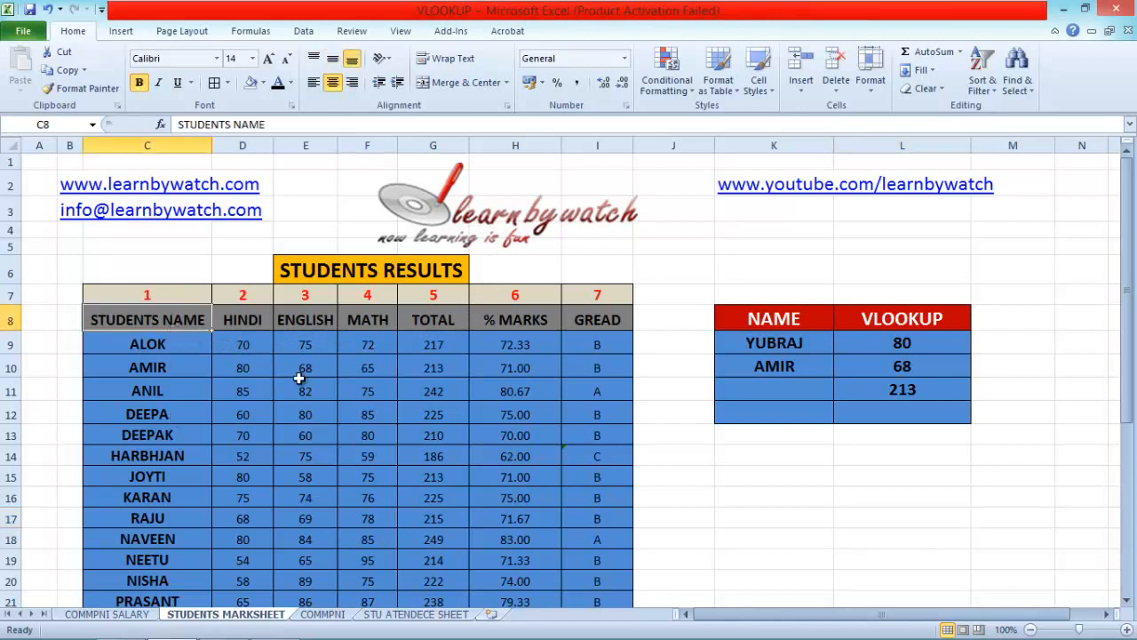
left_click(456, 338)
left_click(517, 325)
left_click(593, 322)
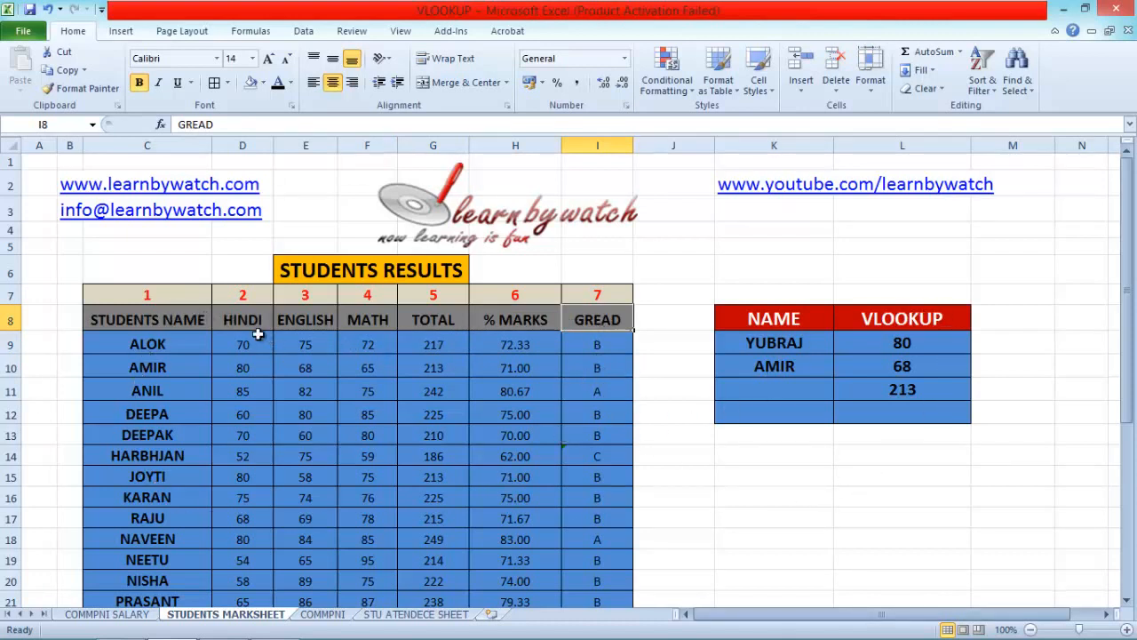
Clear the old results from L9:L12 in the VLOOKUP column
left_click_drag(907, 350, 900, 402)
key("Delete")
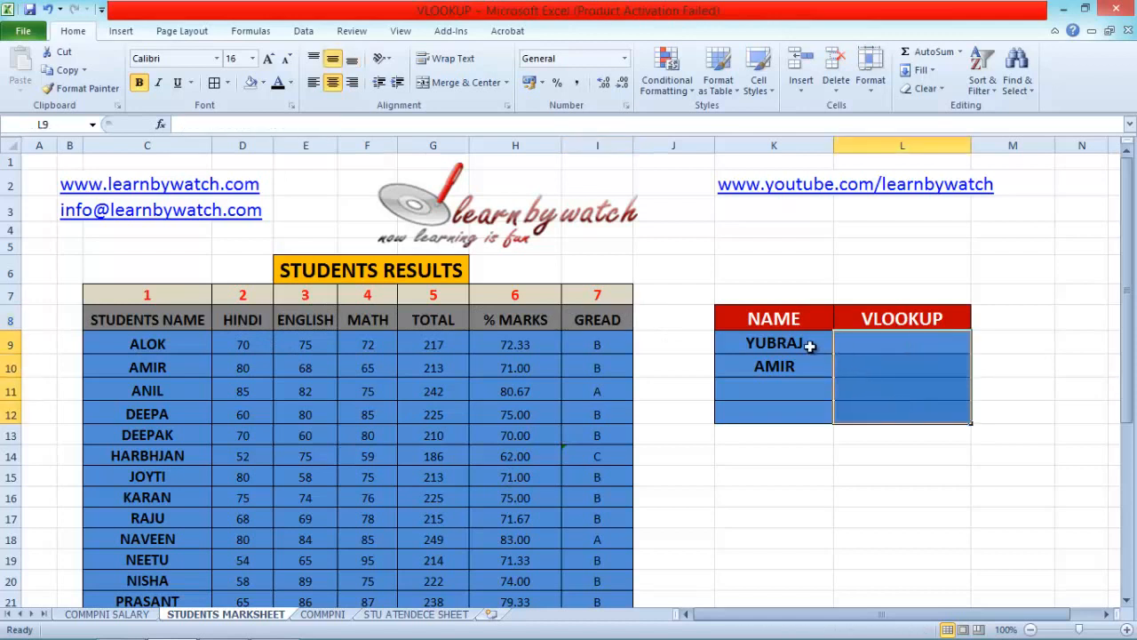
Enter =VLOOKUP(K9,C8:I34,7,0) in L9 to return the grade of the student in K9
left_click(875, 344)
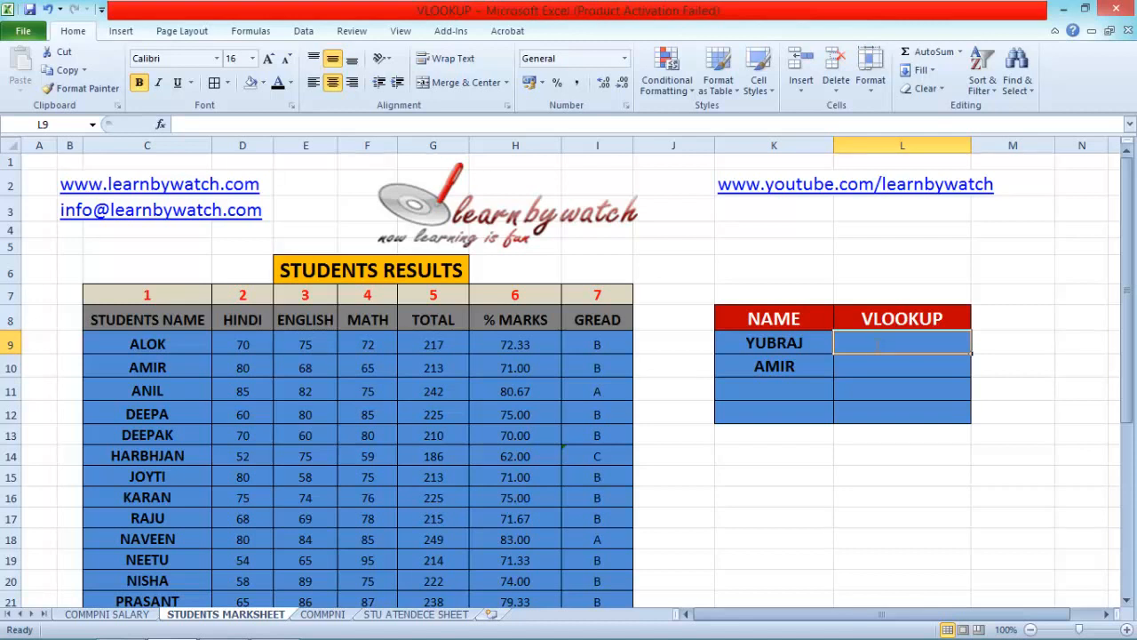
type("=V")
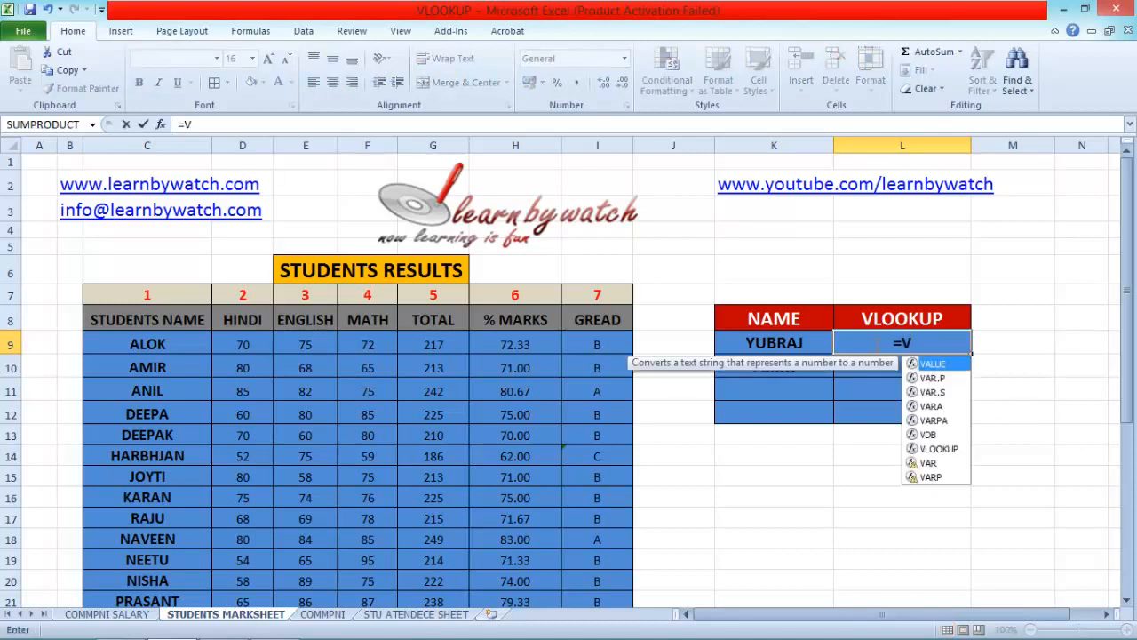
type("L")
key("Tab")
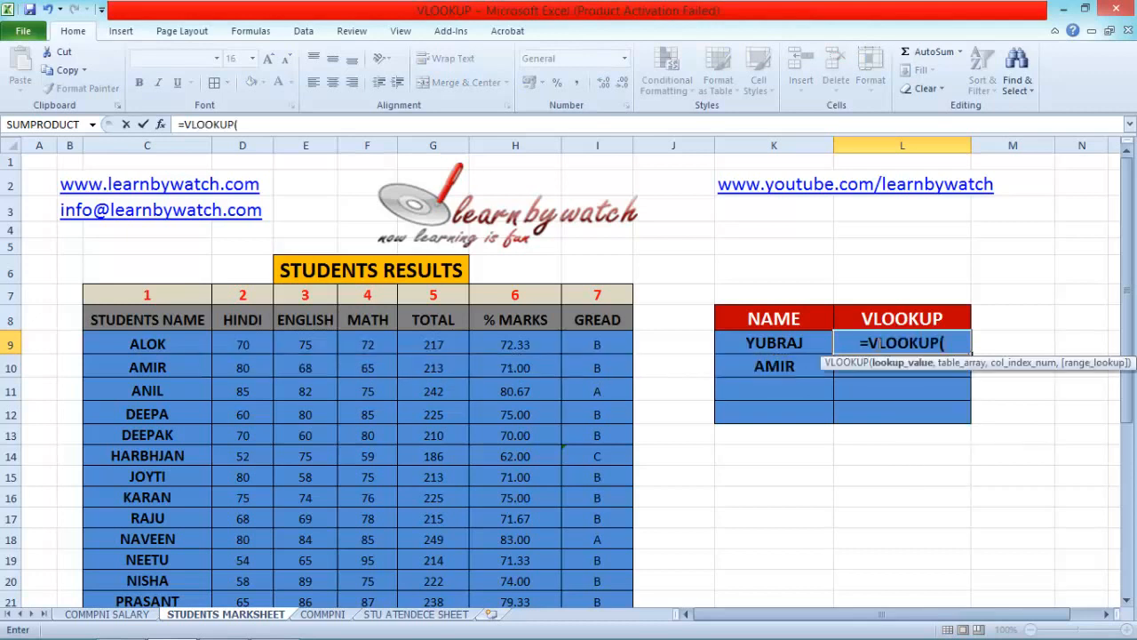
left_click(786, 347)
type(",")
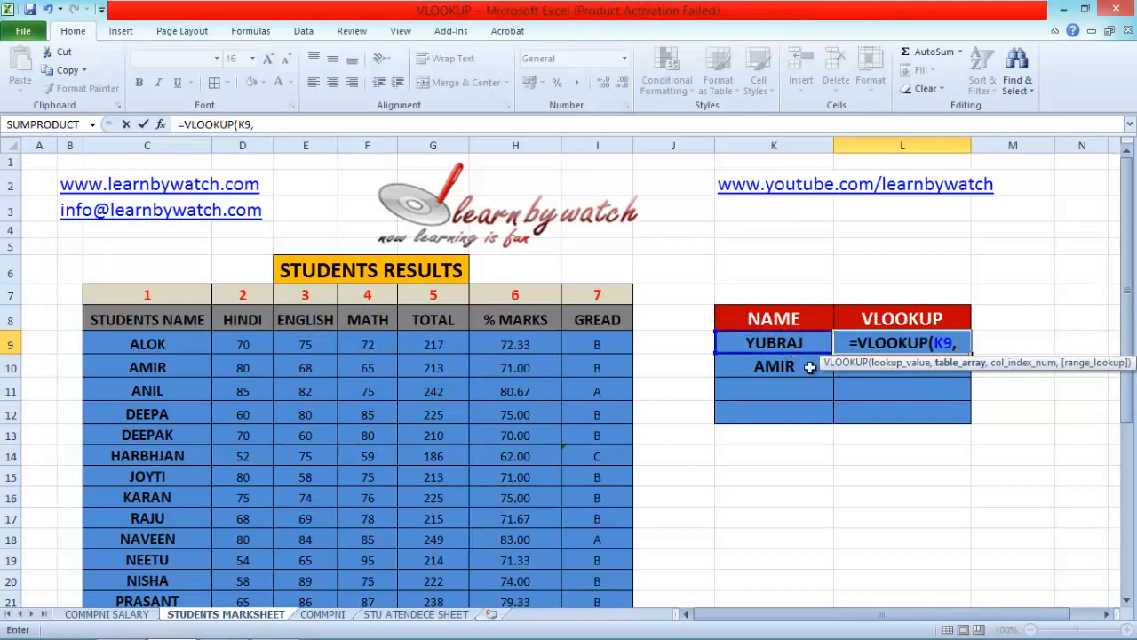
left_click_drag(124, 323, 596, 558)
scroll(596, 558, "up", 1)
scroll(596, 558, "up", 4)
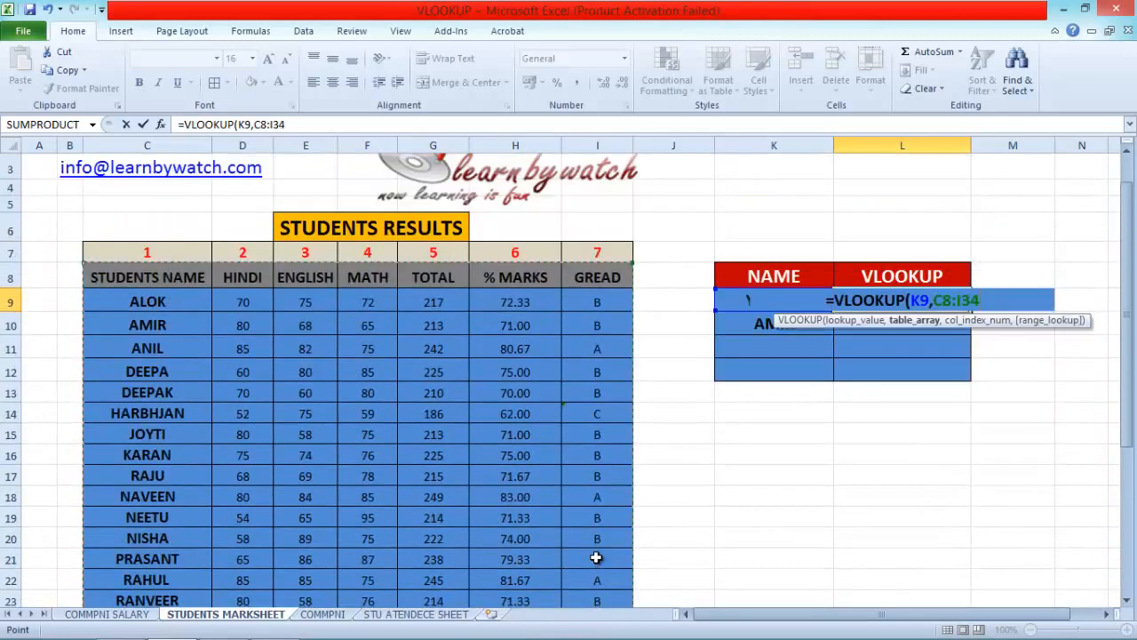
type(",")
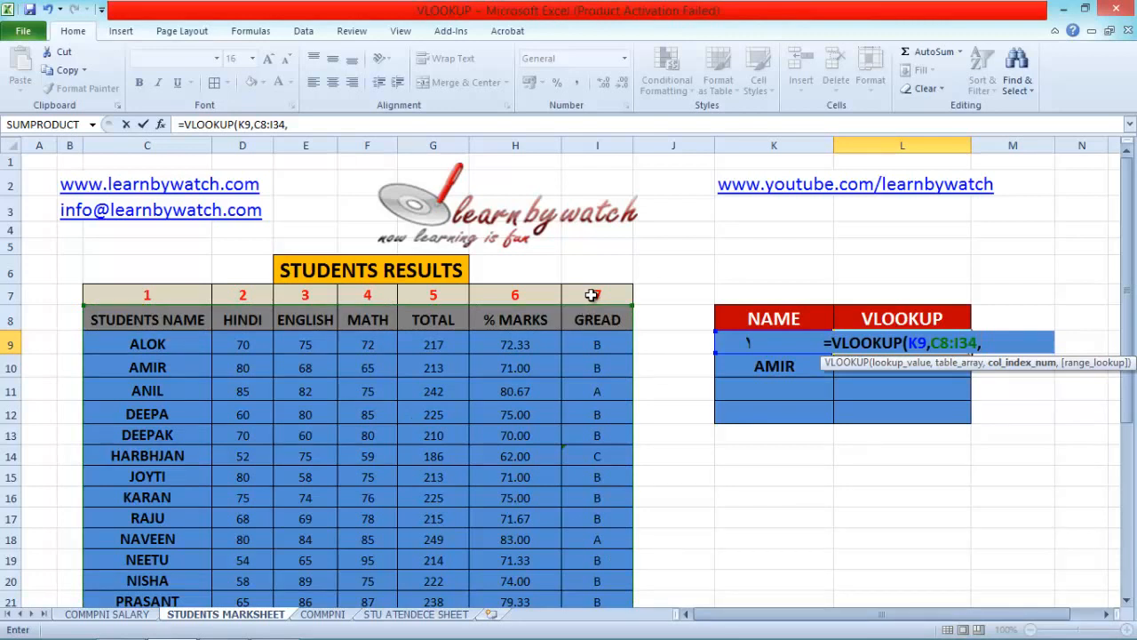
type("7,")
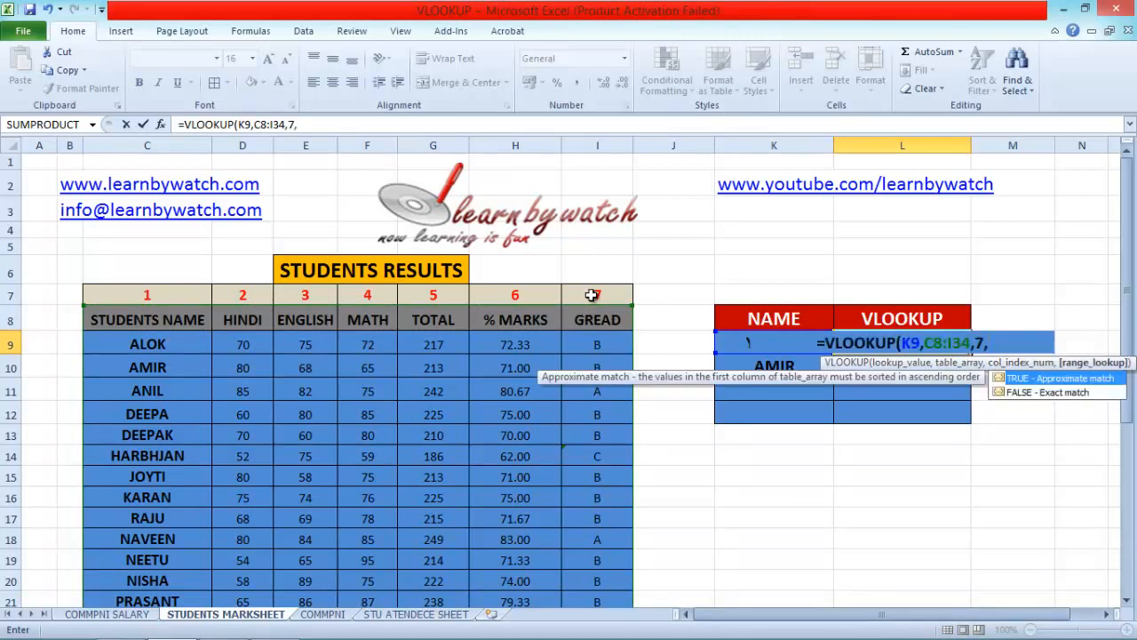
type("0")
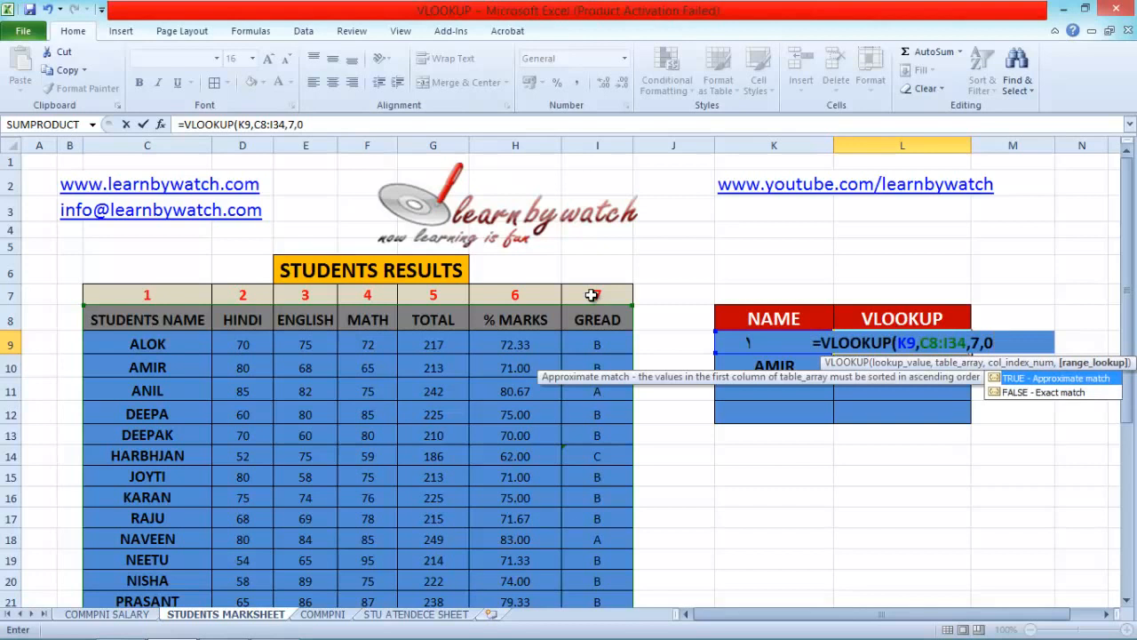
type(")")
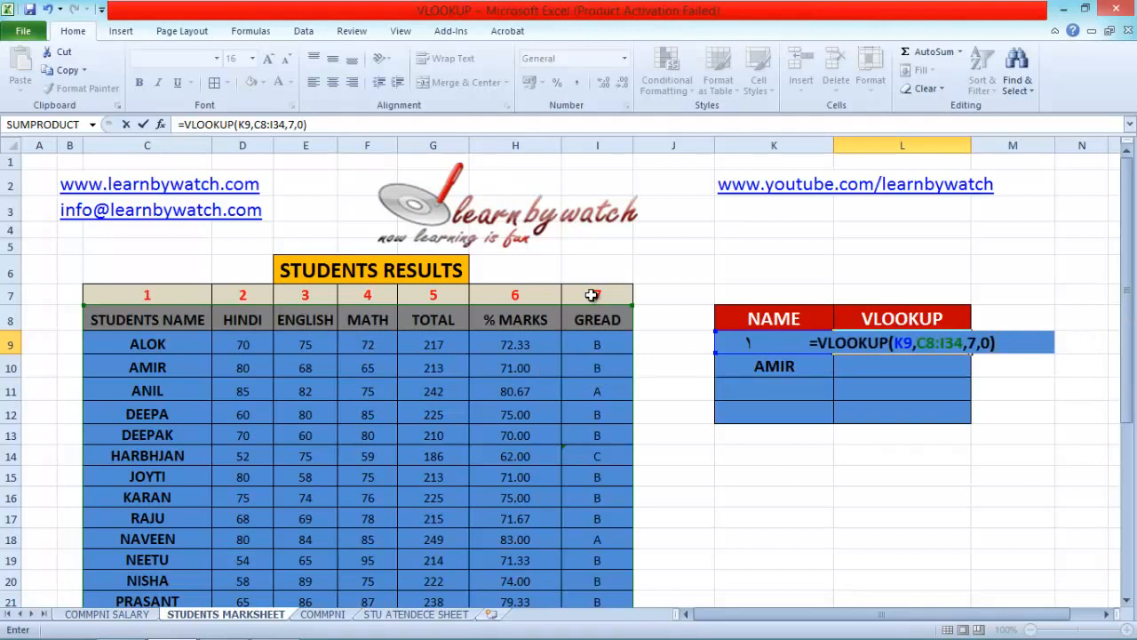
key("Return")
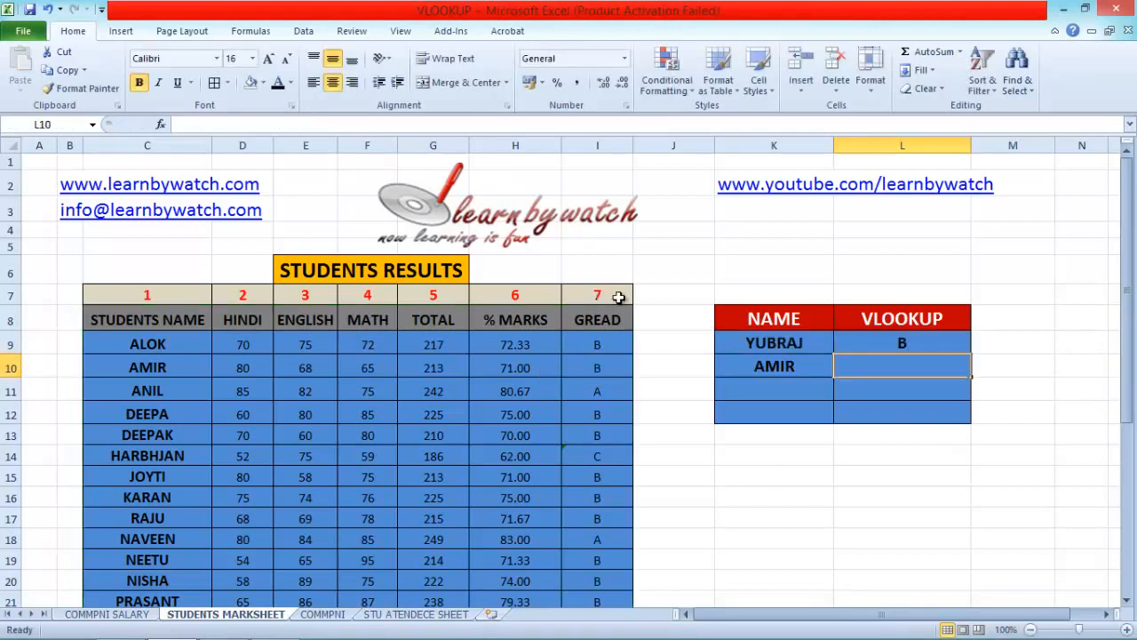
Check the VLOOKUP result in L9 against the same student's grade in row 34 of the results table
left_click(203, 411)
scroll(202, 408, "down", 6)
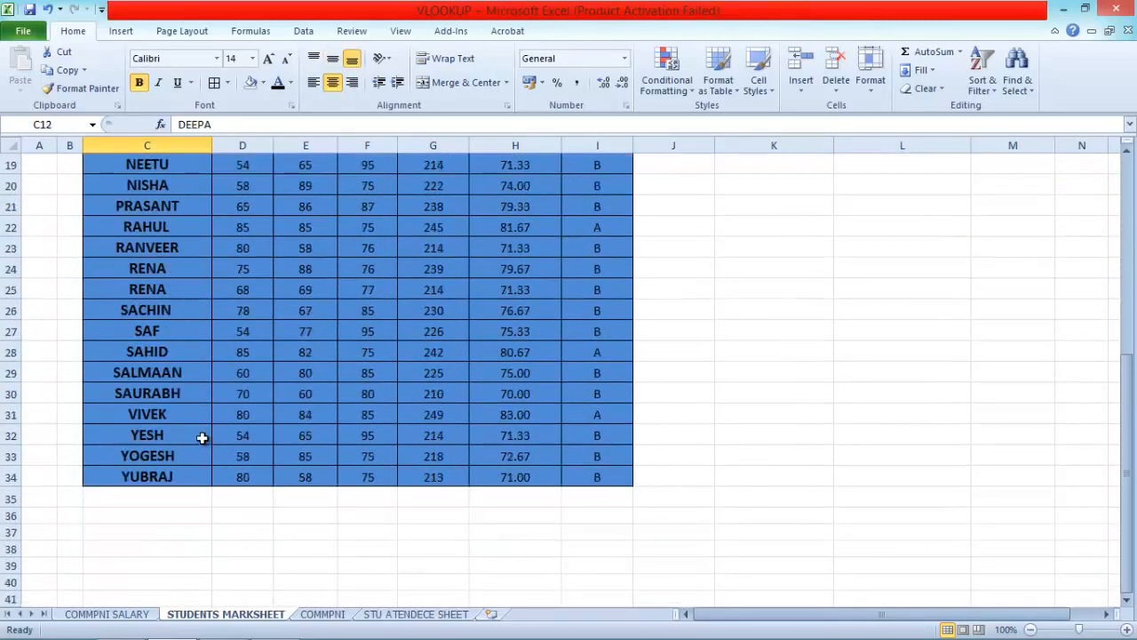
left_click(597, 480)
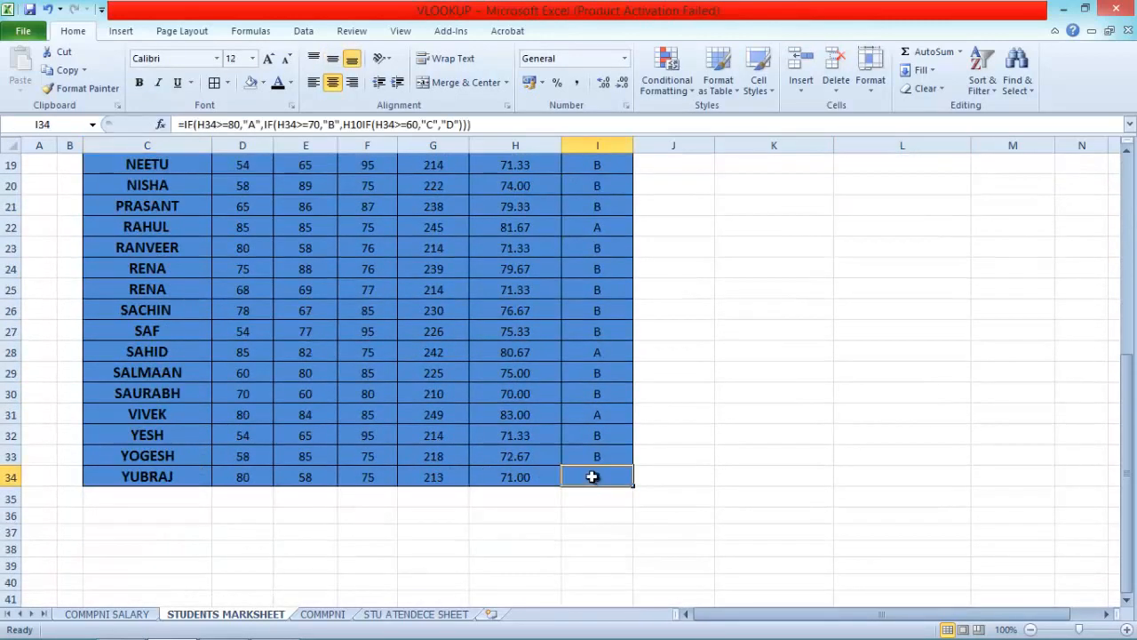
Replace the student name in K9 with the one listed in C10 and check the returned grade against I10
scroll(591, 469, "up", 6)
left_click(767, 348)
type("AMIR")
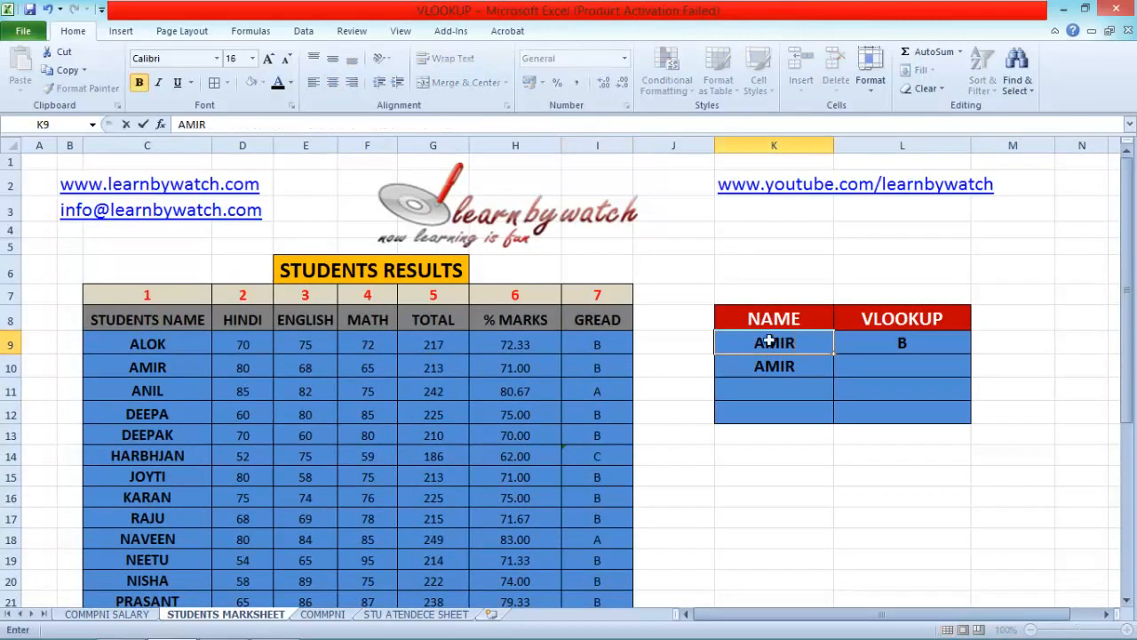
key("Return")
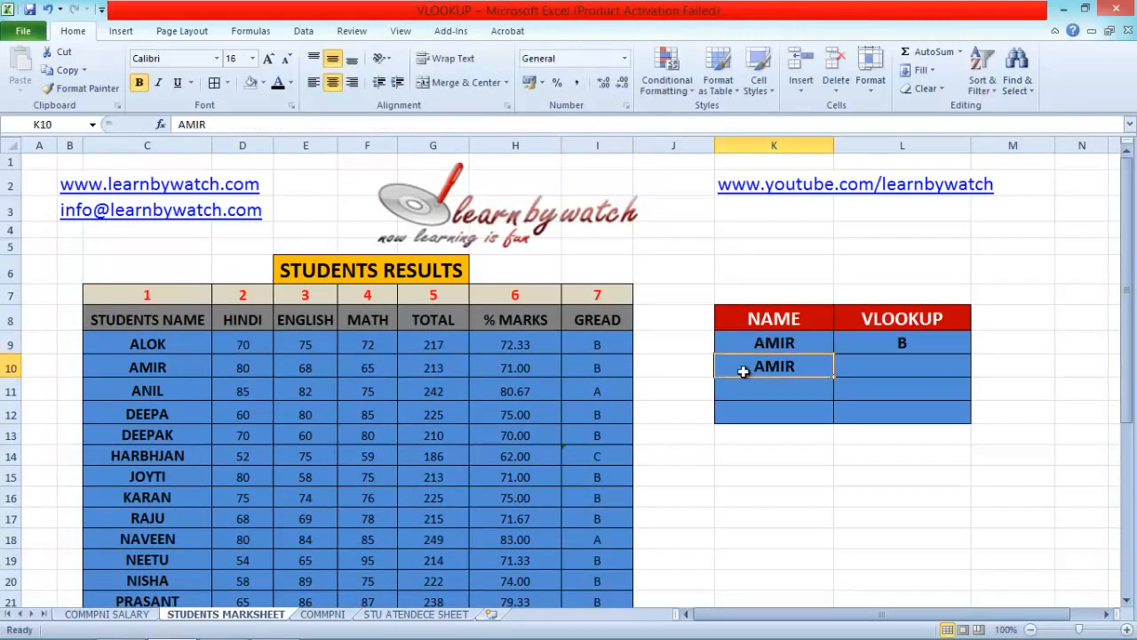
left_click(589, 369)
Search the function library for VLOOKUP and insert it in L10
left_click(774, 384)
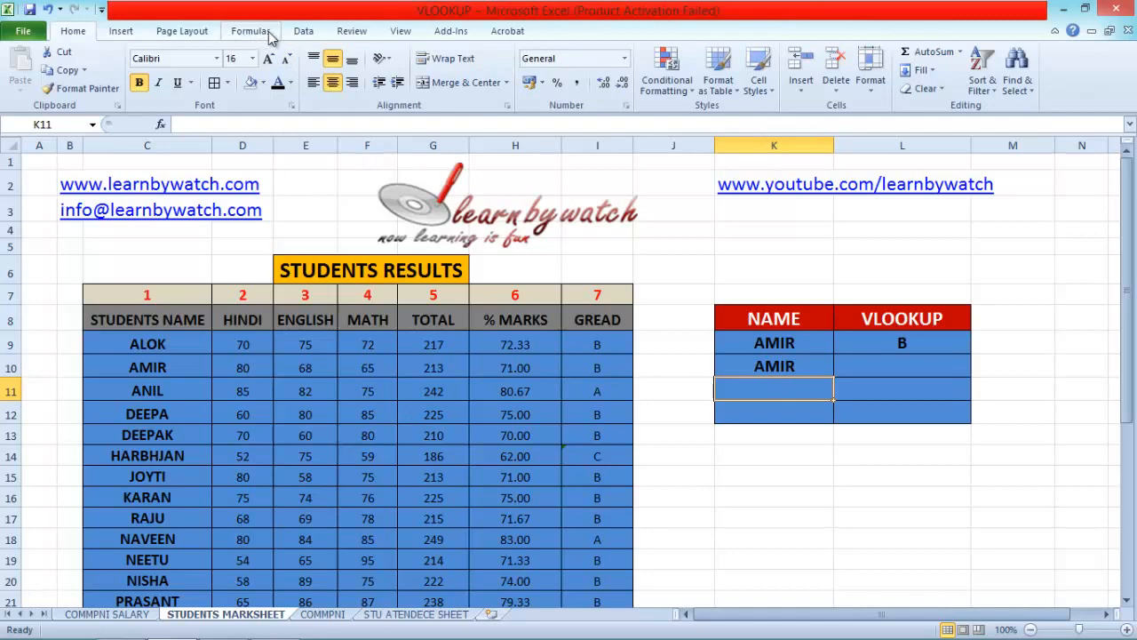
left_click(876, 371)
scroll(217, 55, "down", 3)
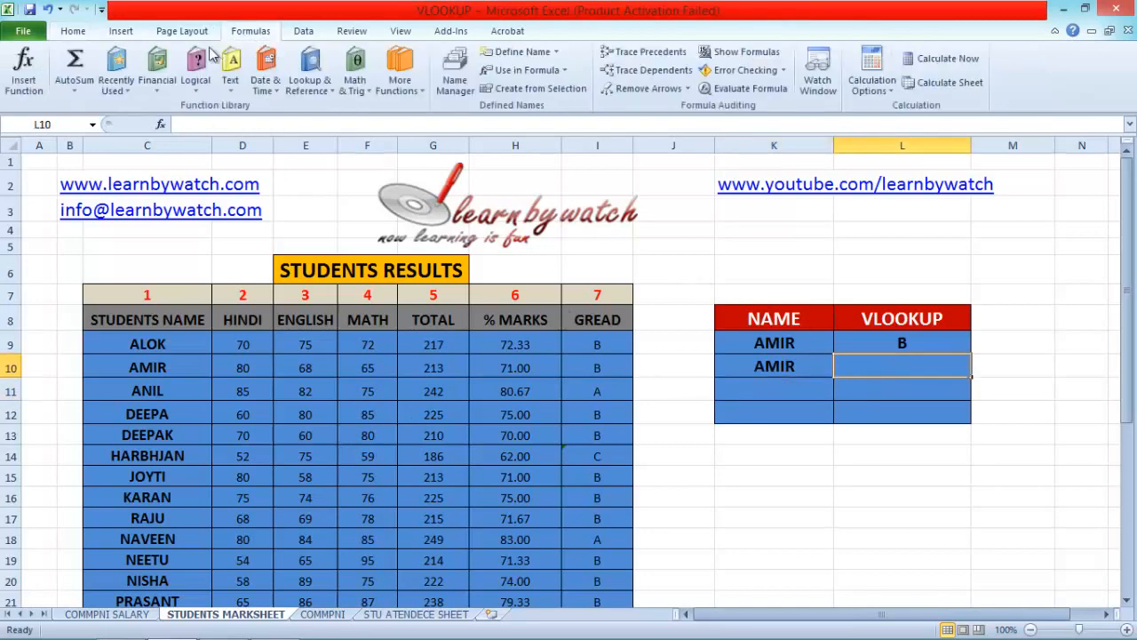
left_click(24, 67)
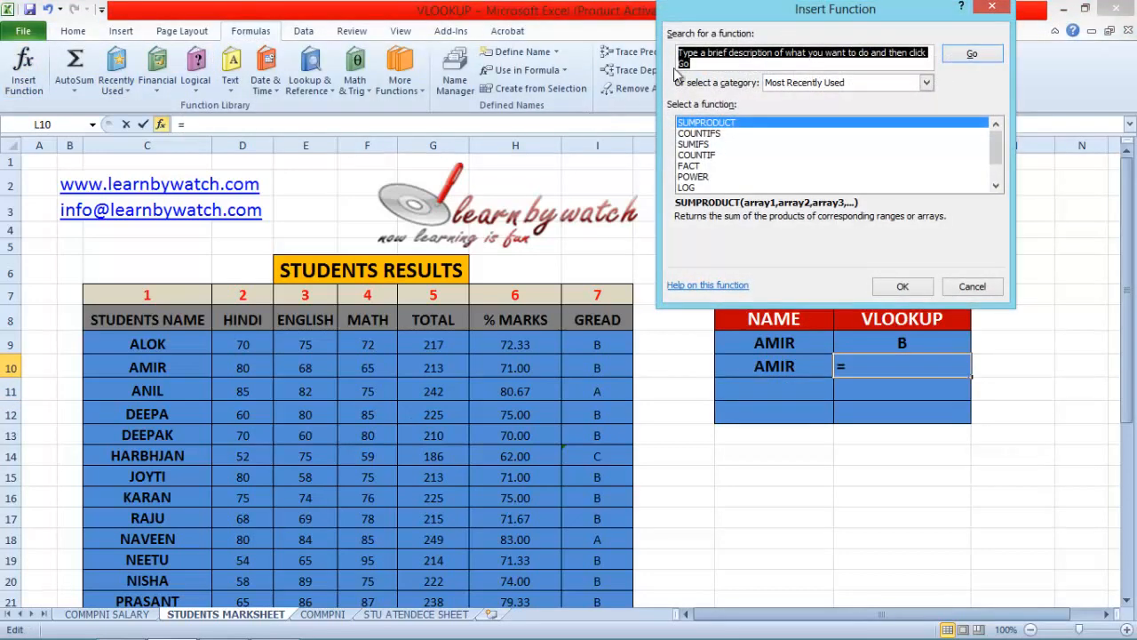
type("VLOOKUP")
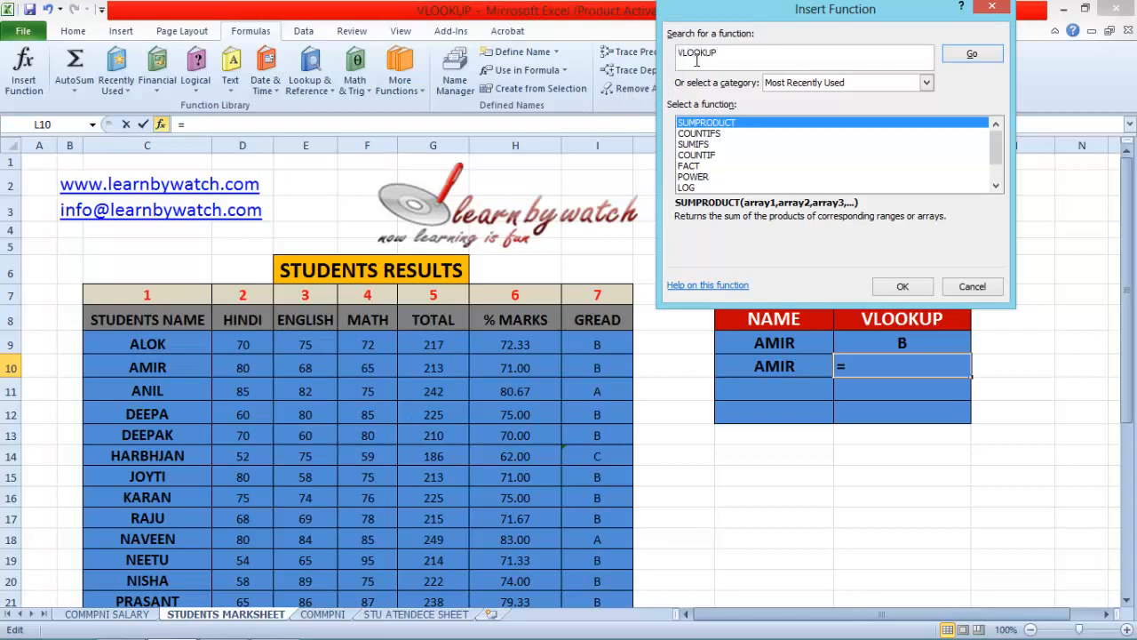
left_click(979, 57)
left_click(887, 287)
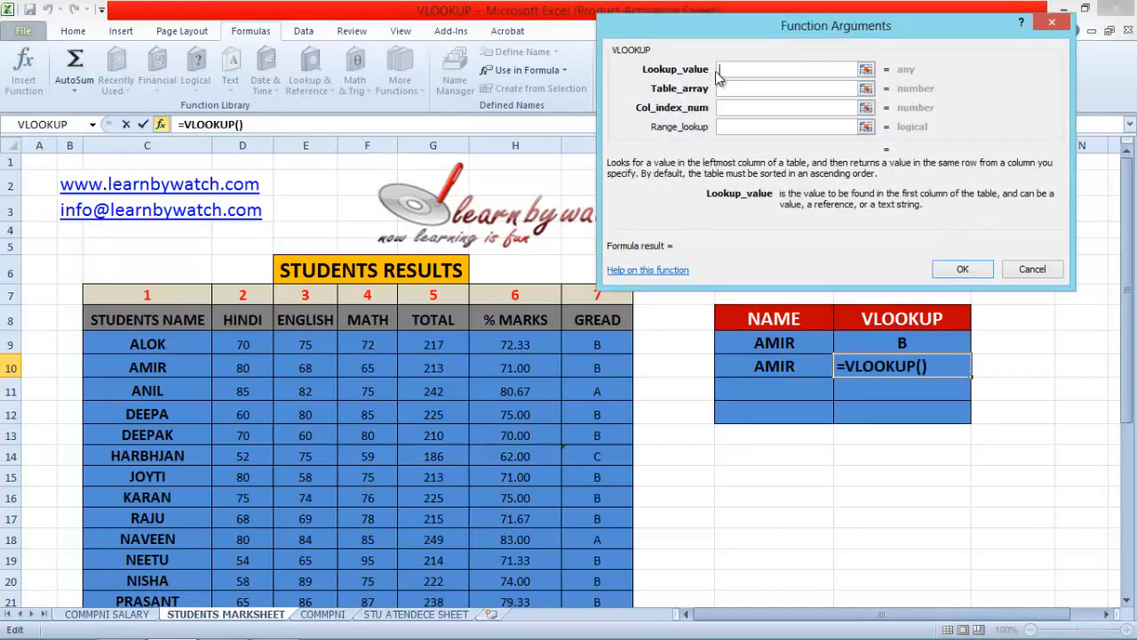
Set the VLOOKUP arguments in L10 to lookup value K10, table array C8:I34, column index 5 and range lookup 0, and check against G10
left_click(776, 365)
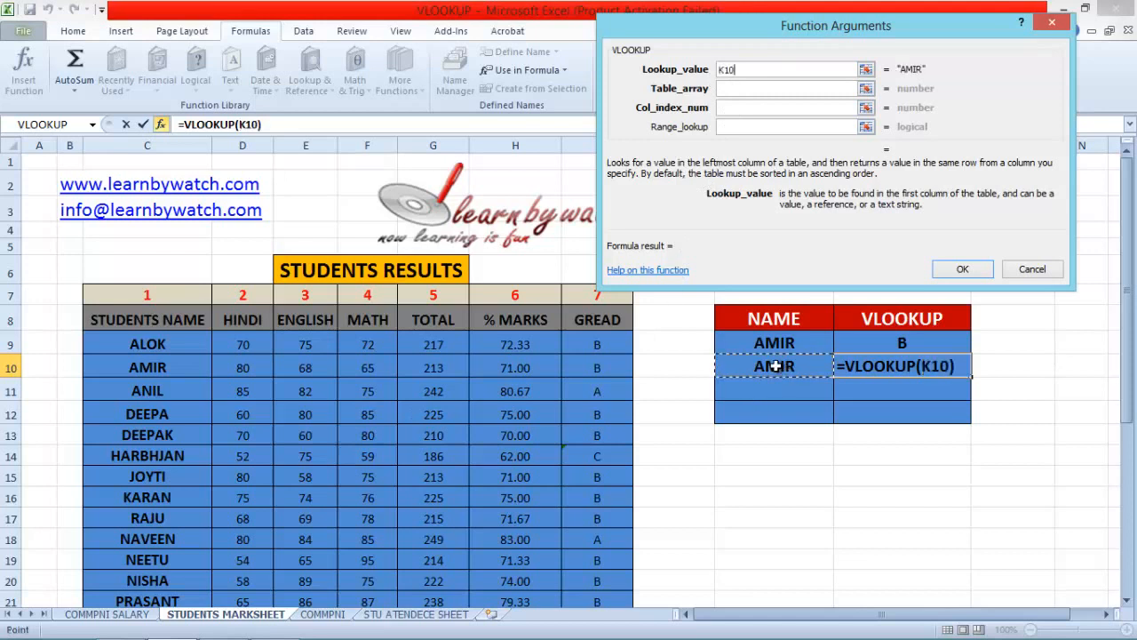
left_click(737, 87)
left_click_drag(128, 320, 576, 556)
left_click(731, 106)
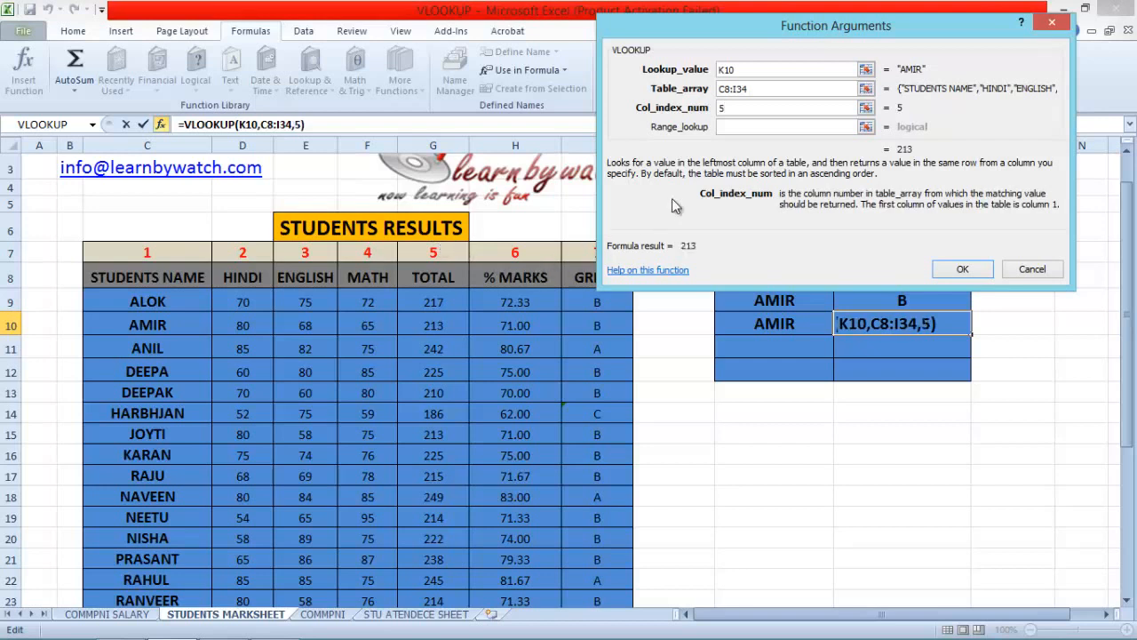
left_click(724, 128)
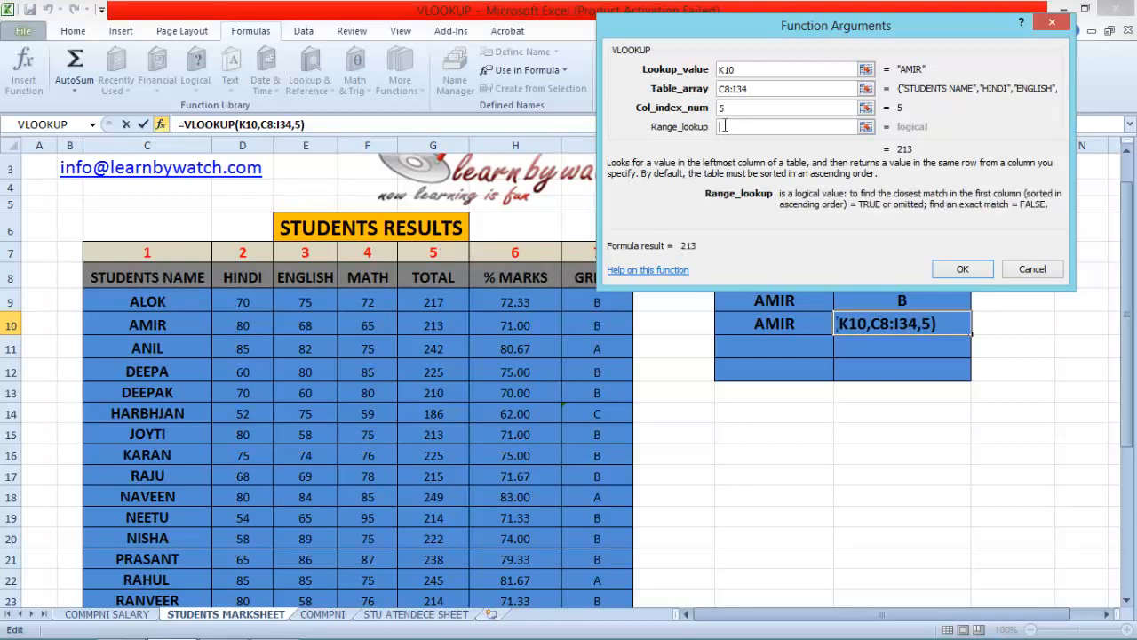
type("0")
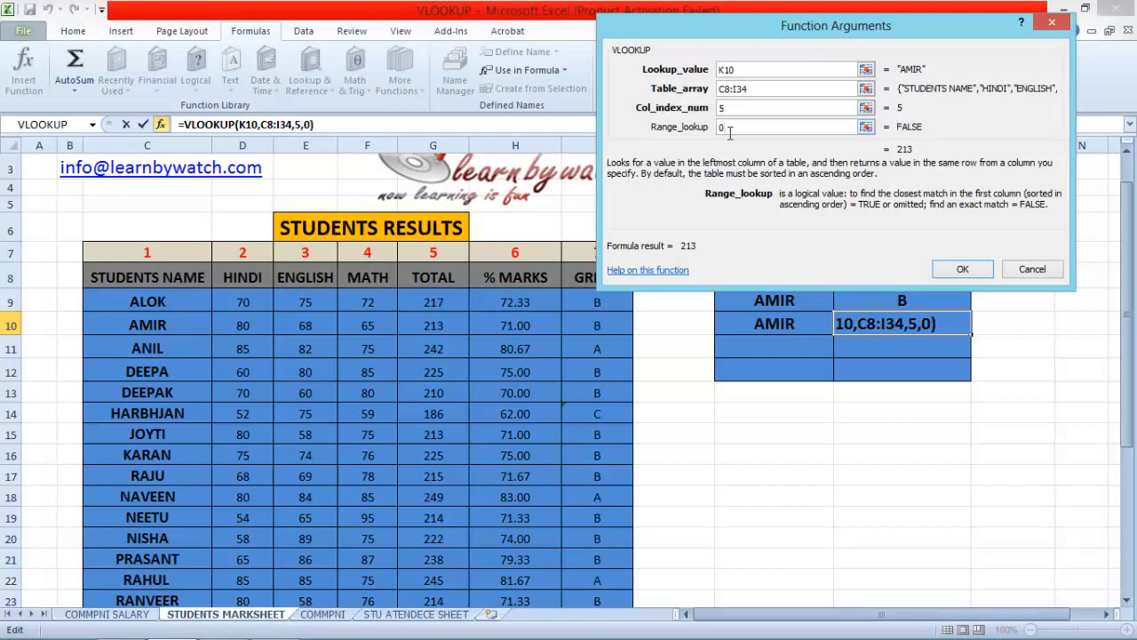
left_click(964, 266)
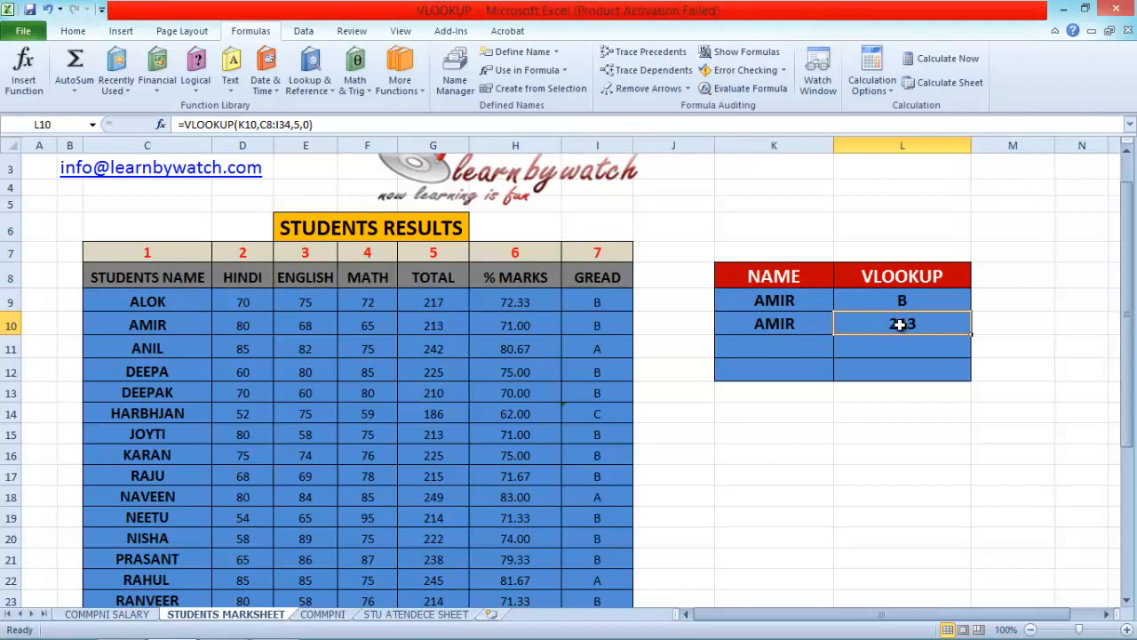
left_click(427, 329)
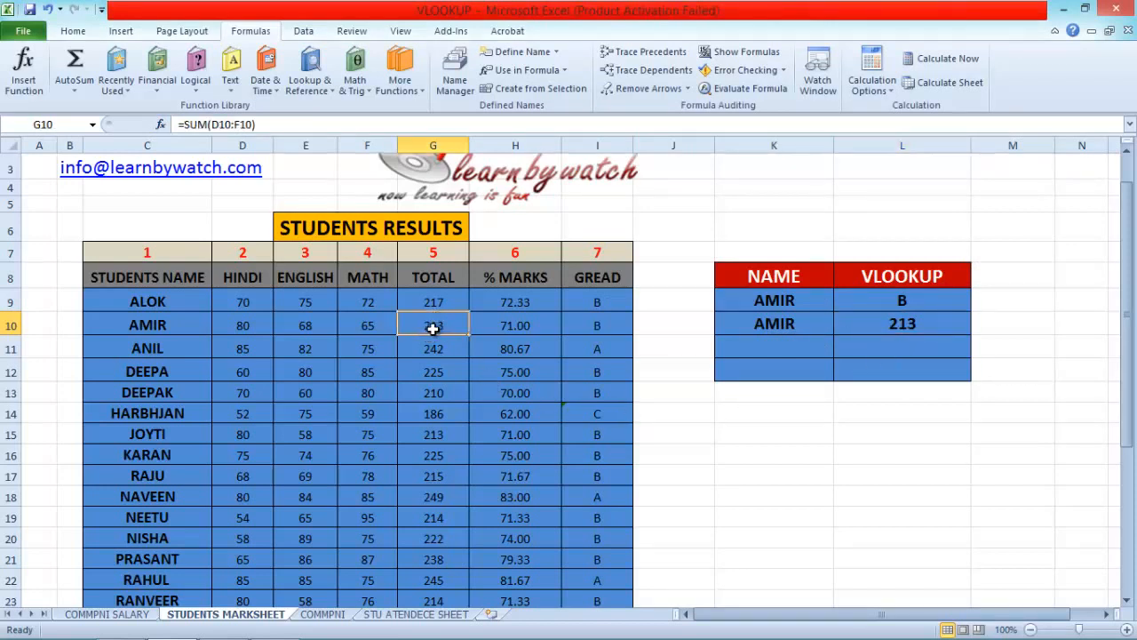
Replace the student name in K10 with the one listed in C16 and compare the returned total with G16
left_click(757, 326)
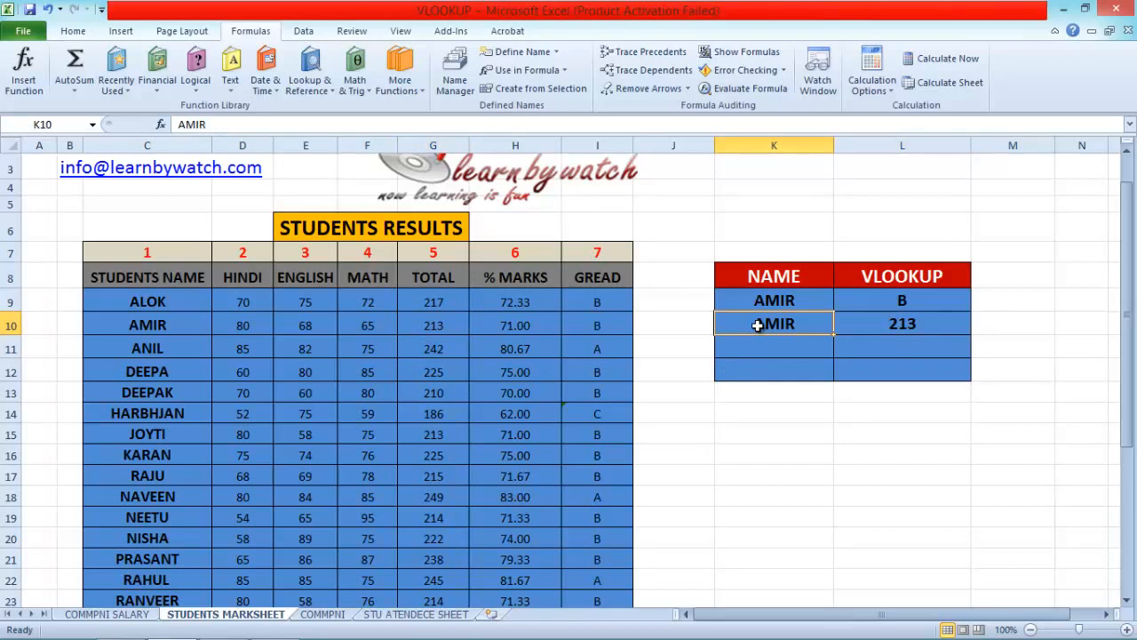
type("KARAN")
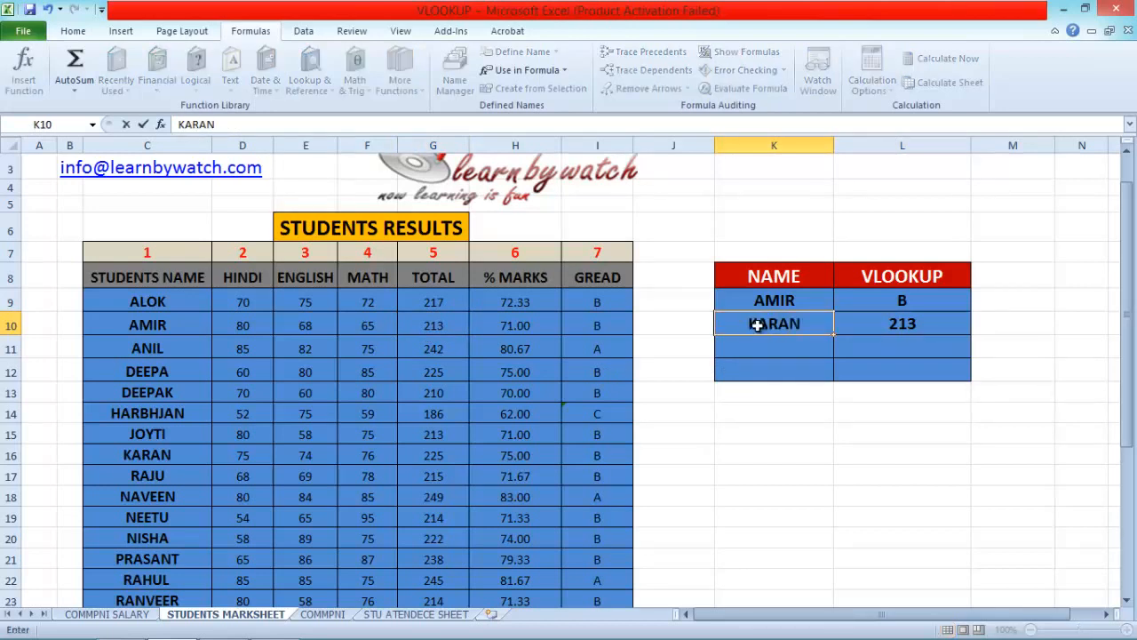
key("Return")
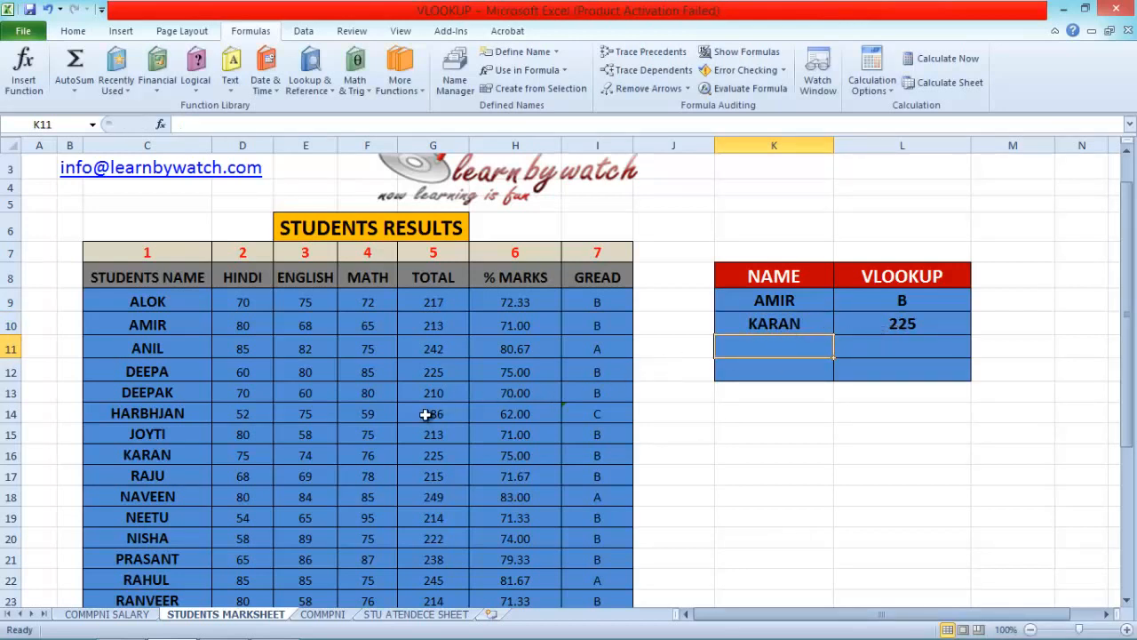
left_click(432, 457)
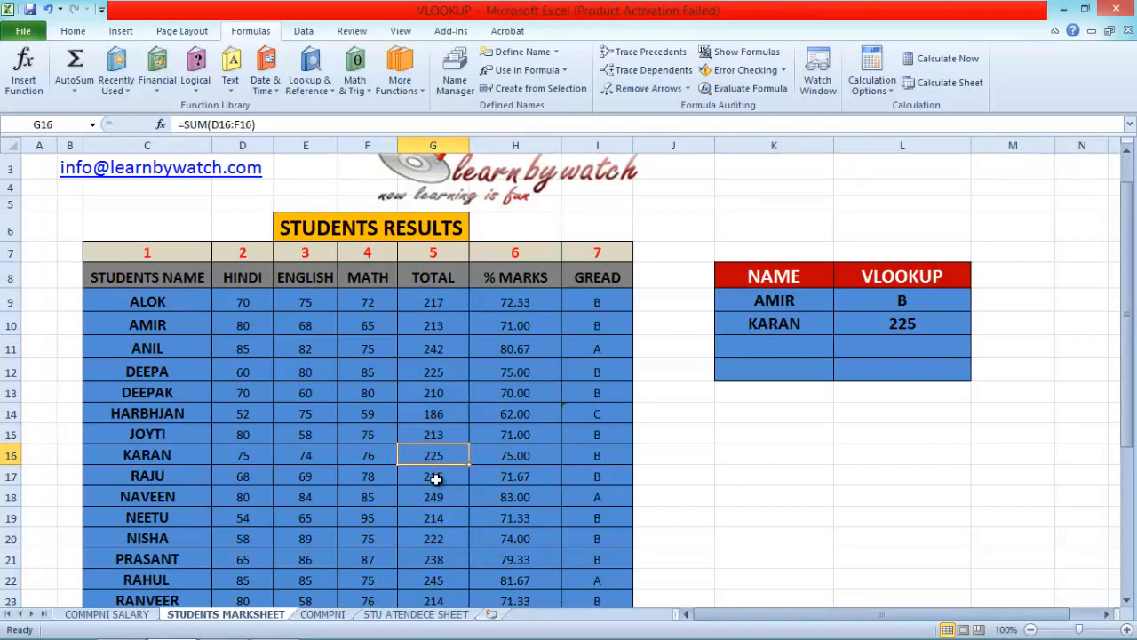
scroll(472, 557, "up", 1)
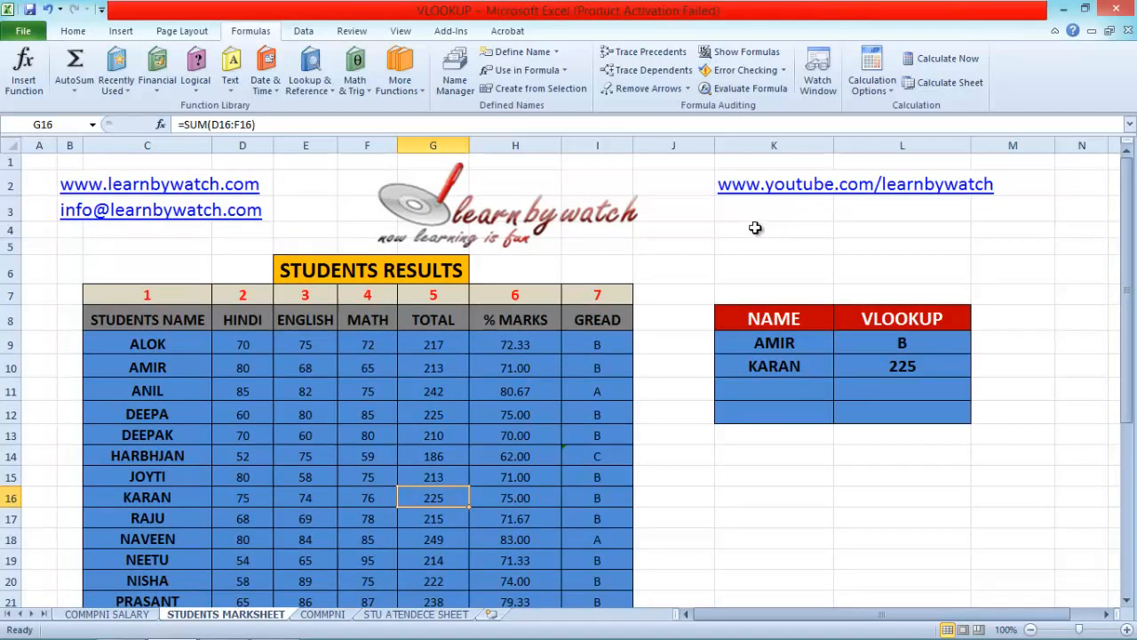